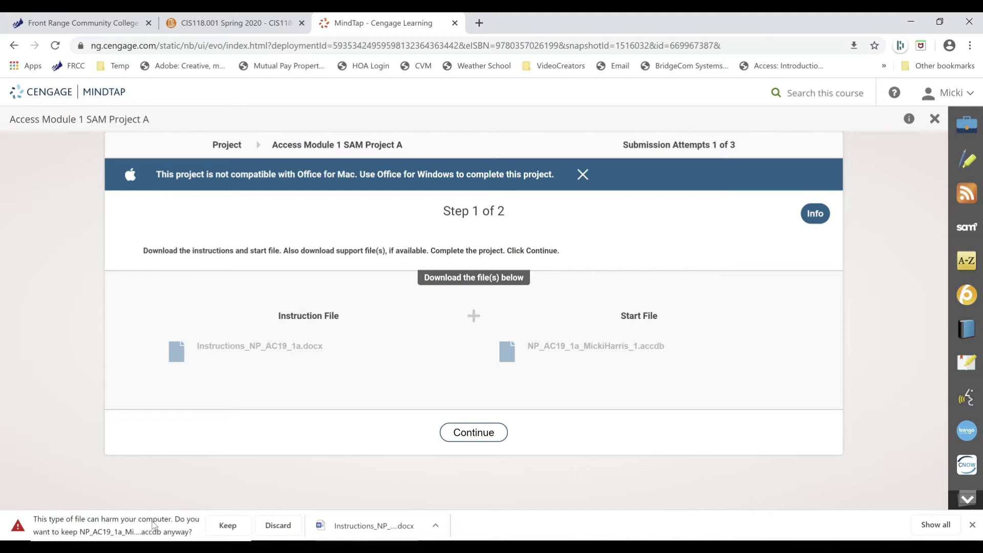
- Keep the downloaded Access start file and open the Instructions_NP_AC19_1a document in Word with editing enabled
left_click(228, 527)
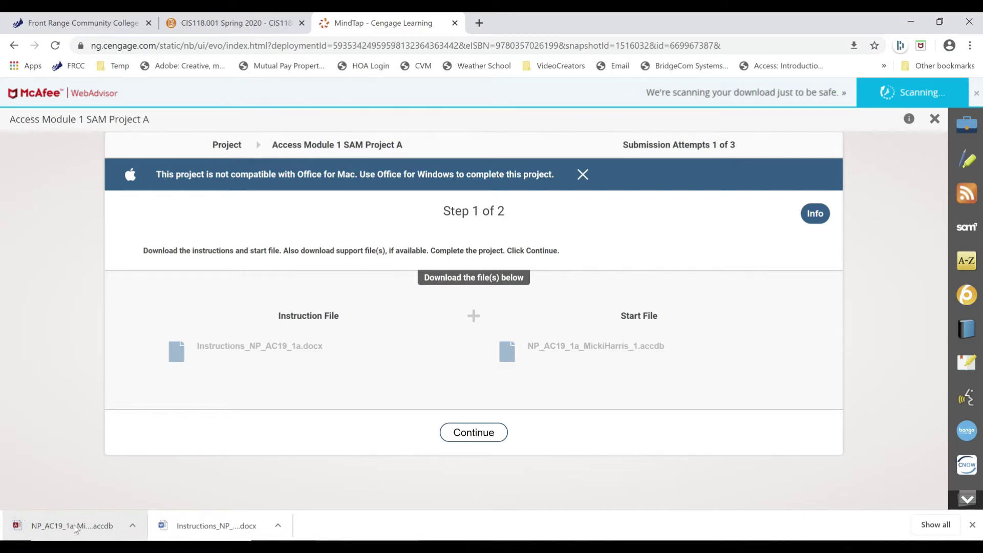
left_click(245, 531)
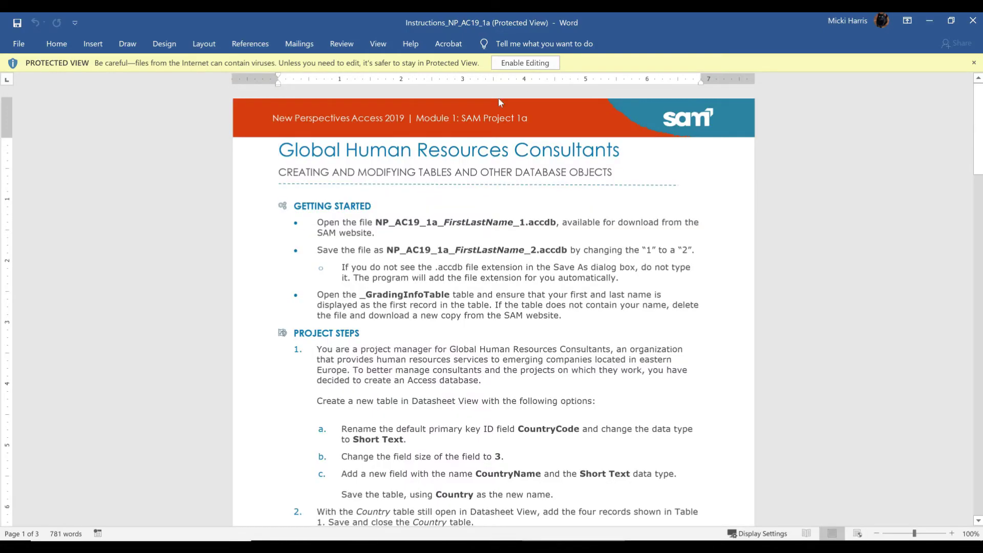
left_click(525, 62)
scroll(493, 328, "down", 12)
scroll(717, 366, "down", 20)
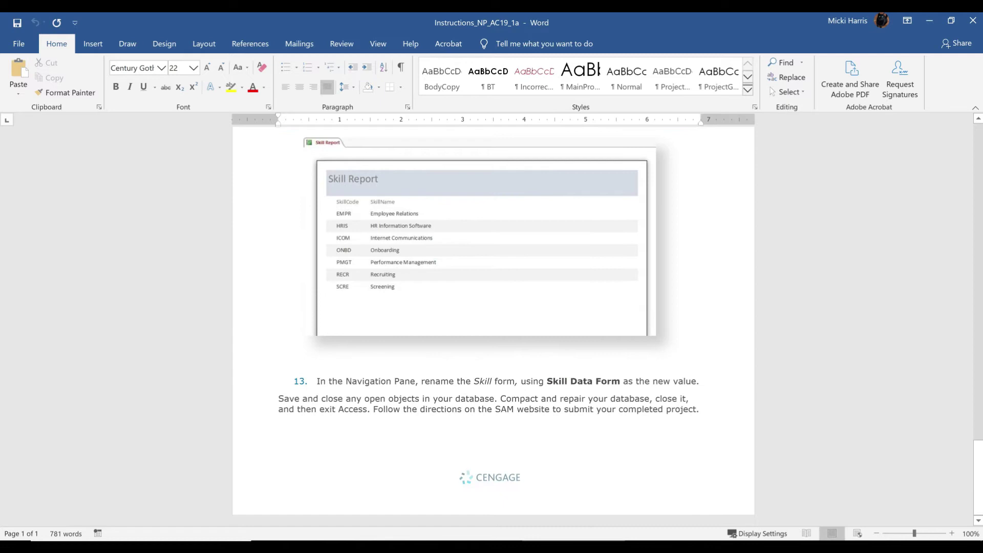
scroll(493, 328, "up", 20)
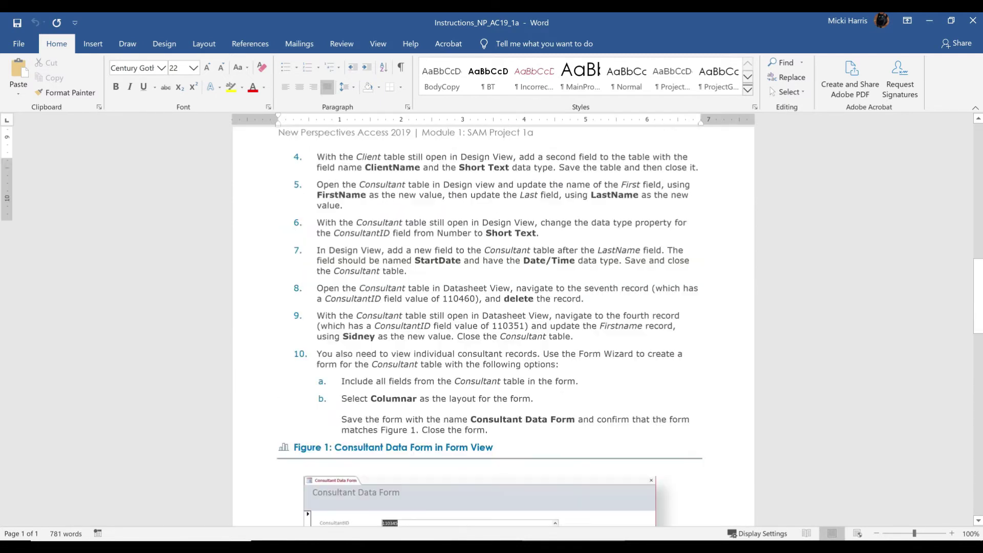
scroll(493, 328, "up", 5)
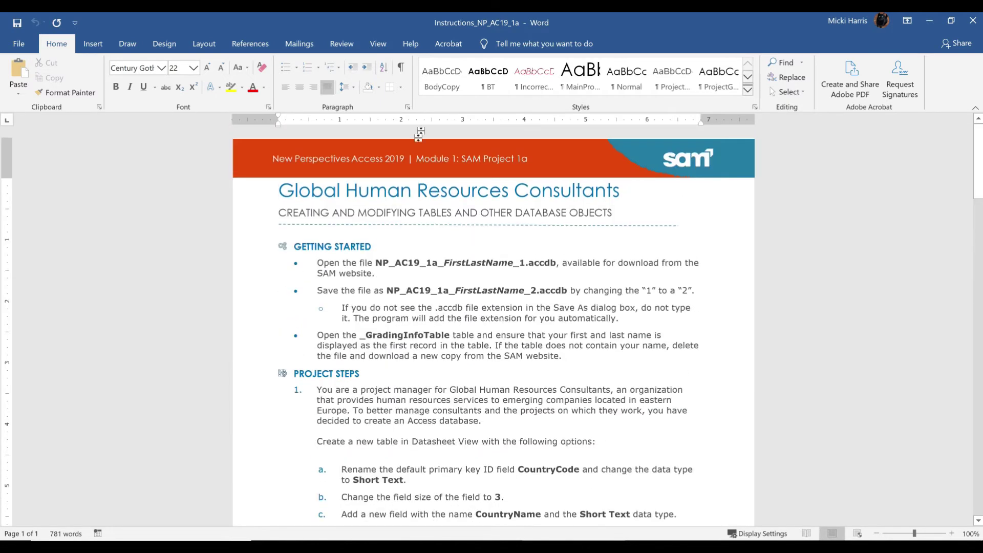
- Open the downloaded NP_AC19_1a start database in Access from its download folder and enable its content
double_click(196, 18)
left_click(164, 287)
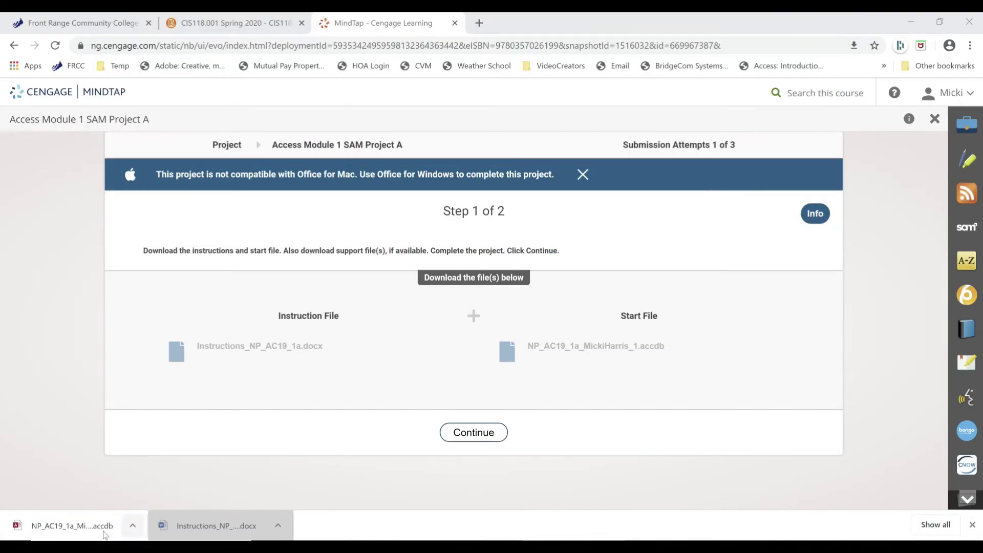
left_click(134, 528)
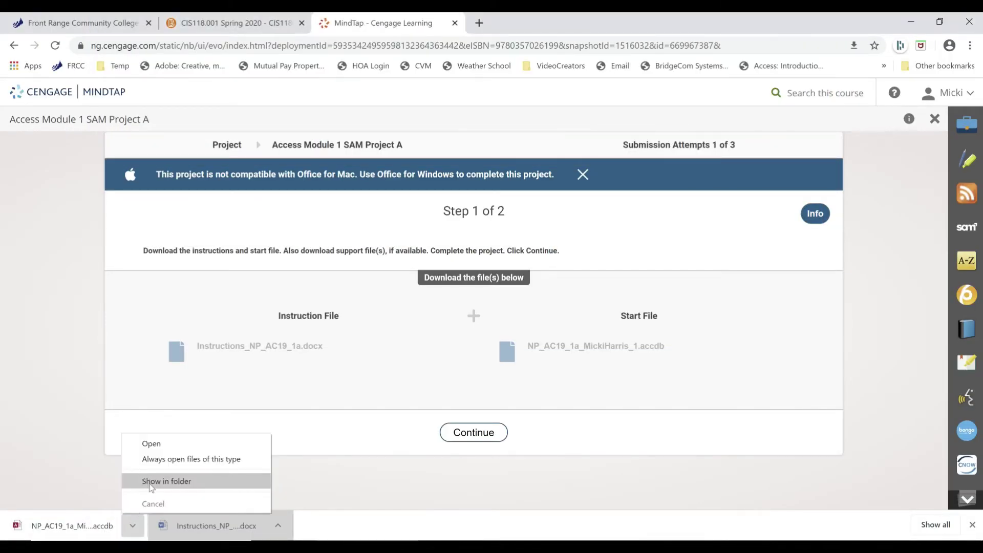
left_click(164, 482)
double_click(716, 271)
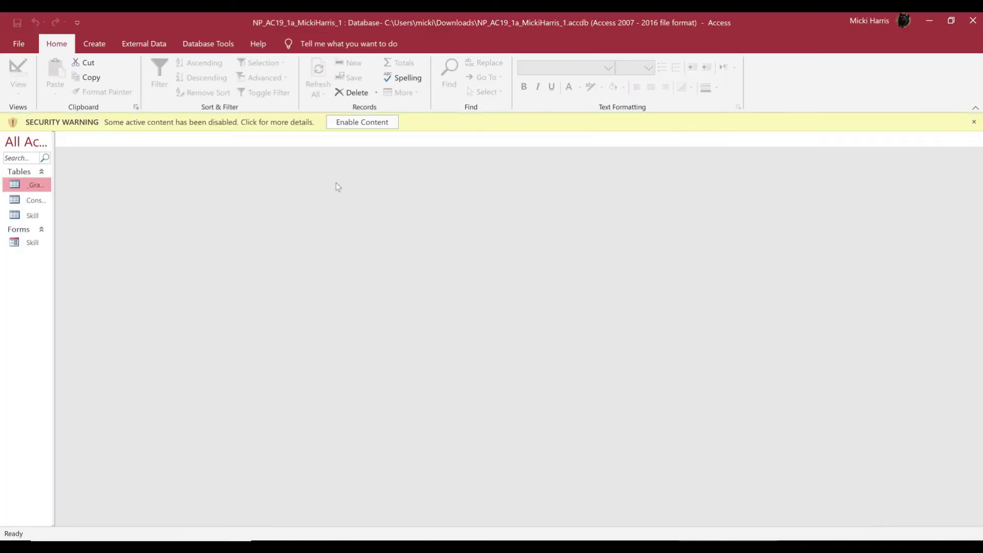
left_click(347, 124)
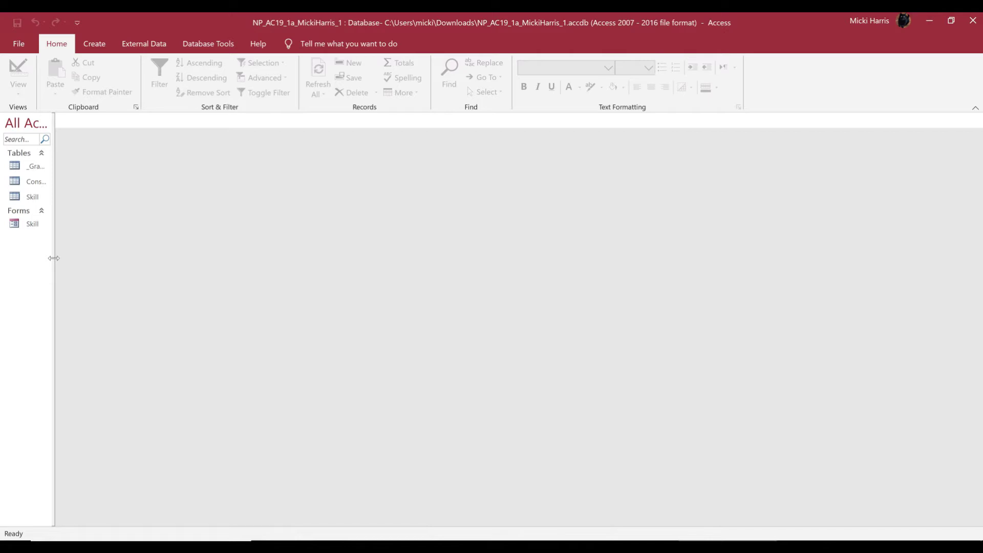
- Widen the Navigation Pane to fit the full object names and create a new table in Datasheet View
left_click_drag(54, 259, 98, 264)
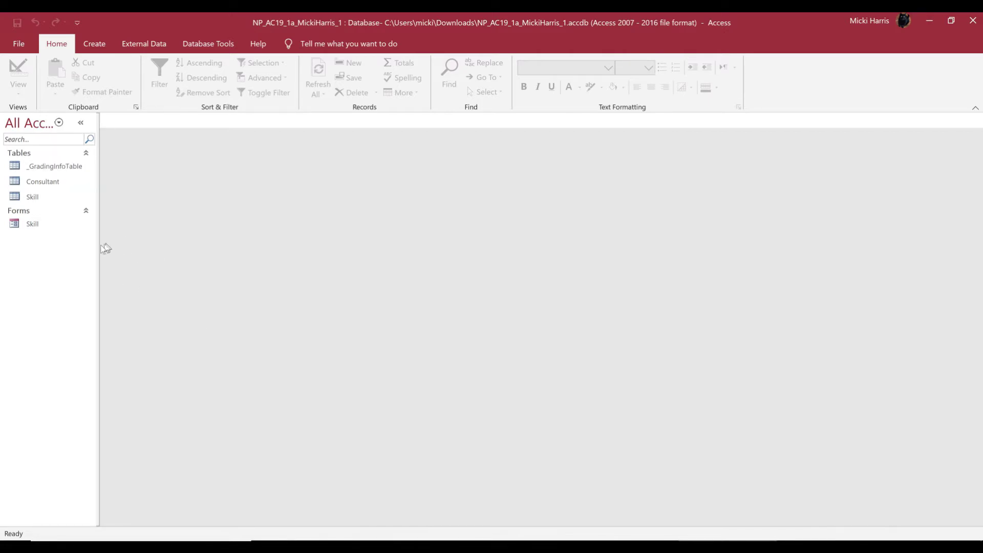
left_click_drag(99, 245, 107, 244)
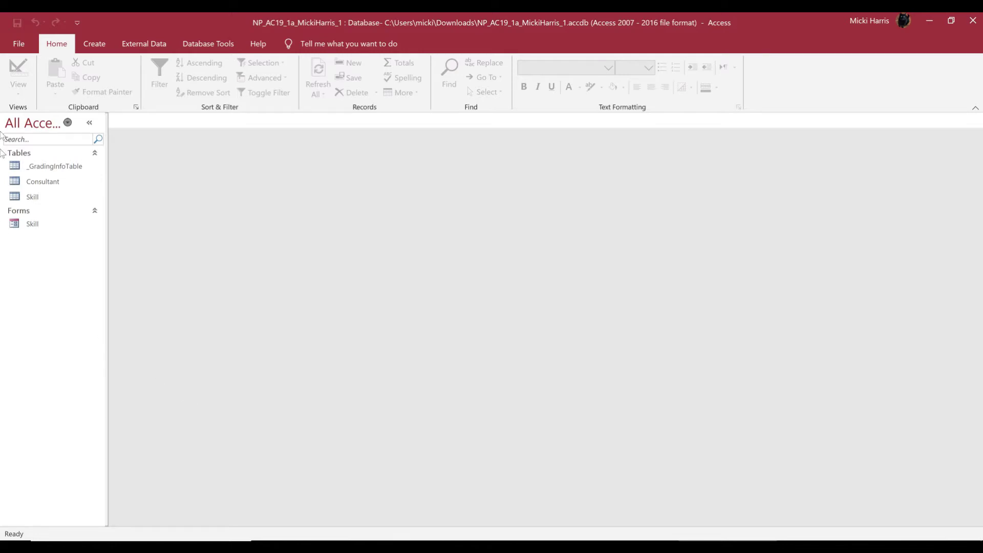
left_click(94, 45)
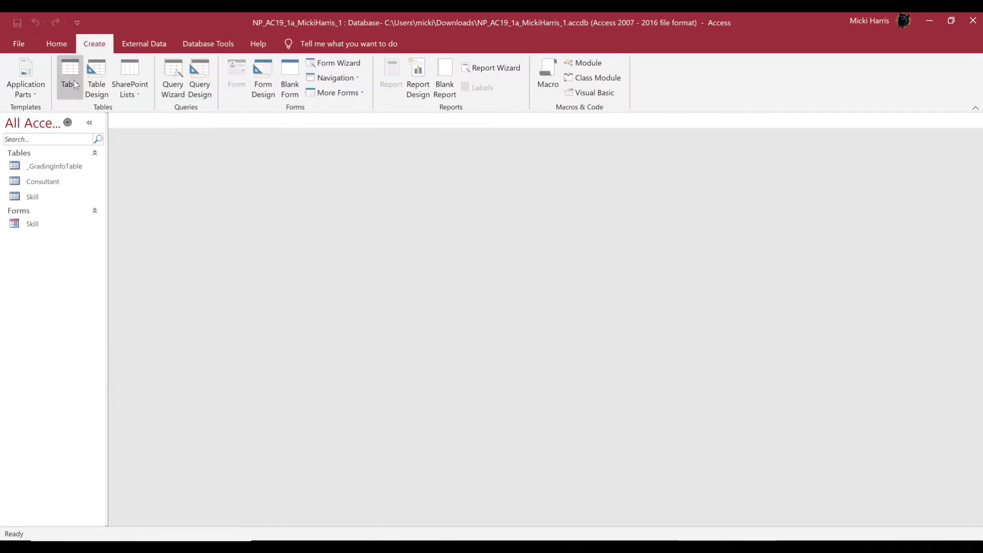
left_click(73, 80)
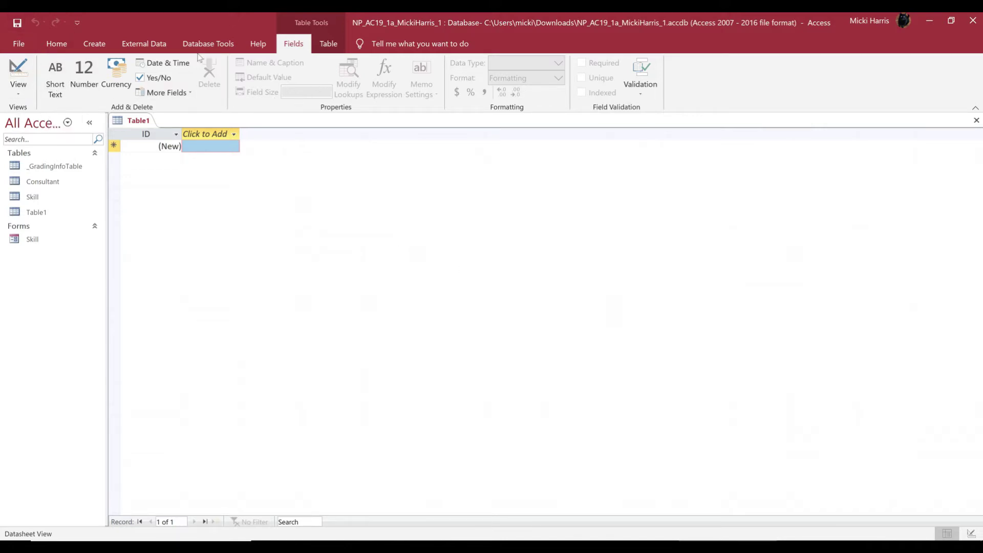
left_click(20, 95)
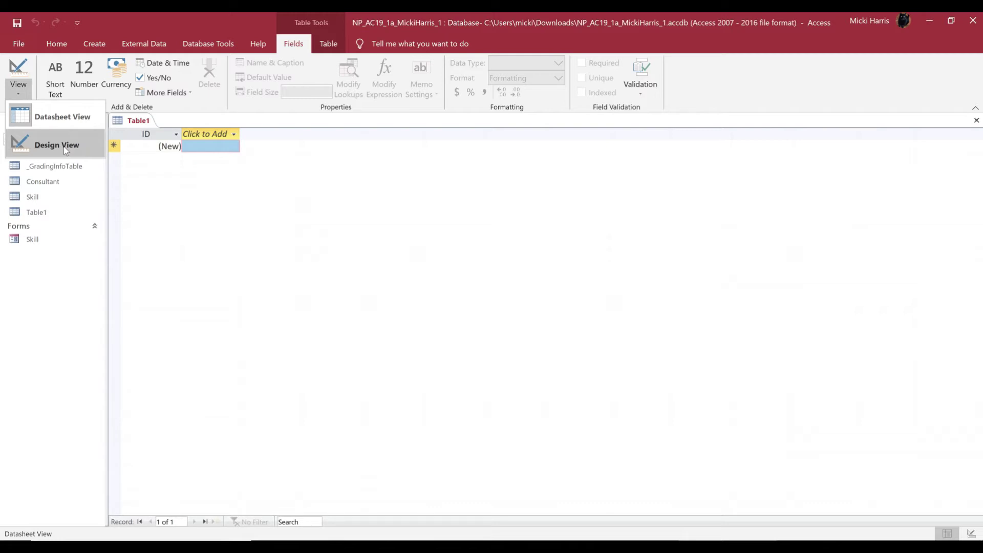
left_click(48, 119)
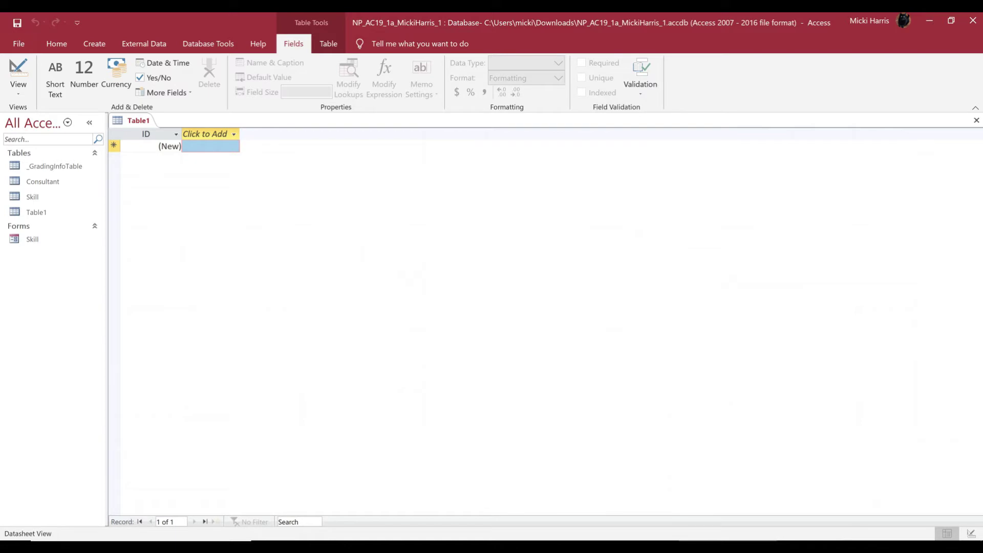
- Rename the new table's default ID field as CountryCode and change its data type to Short Text
double_click(147, 134)
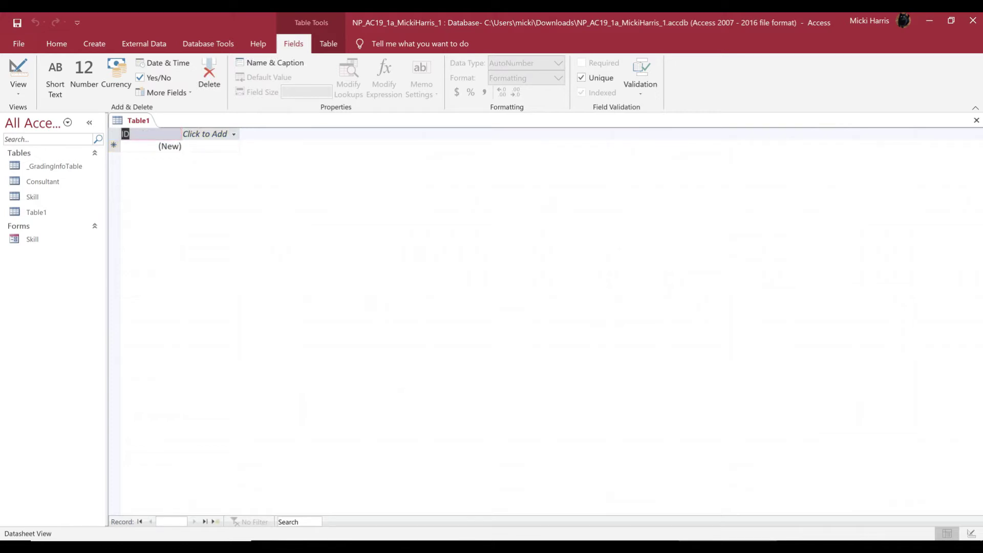
type("CountryCode")
left_click(146, 133)
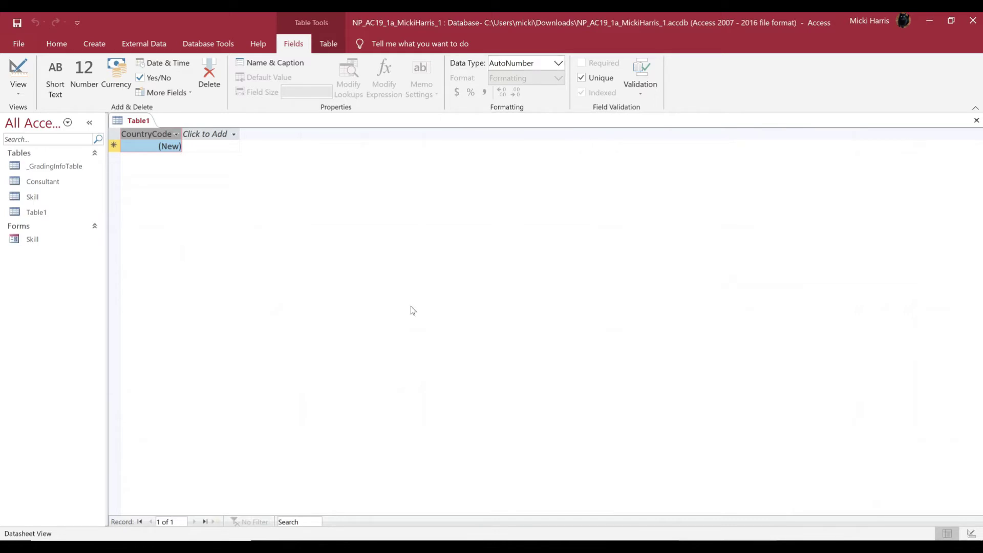
left_click(558, 63)
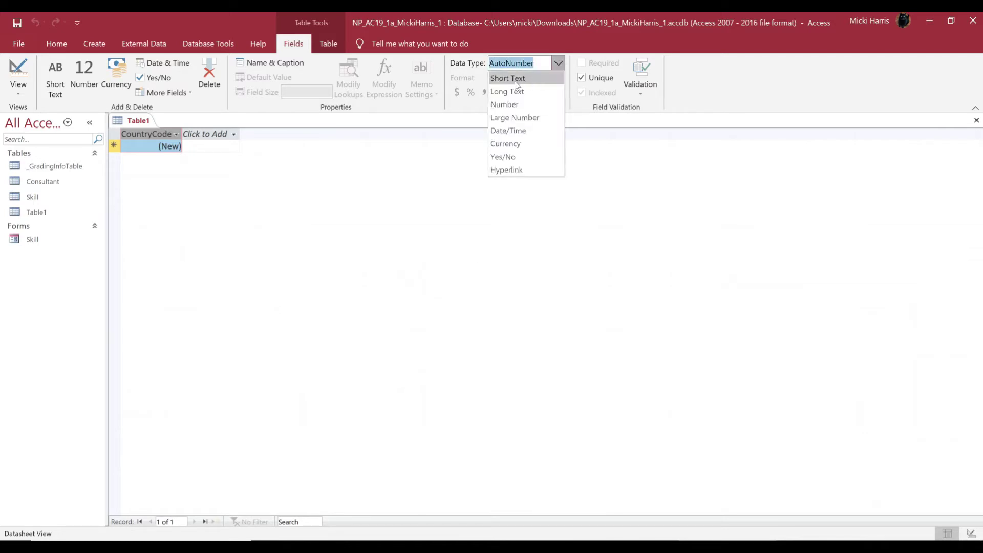
left_click(514, 79)
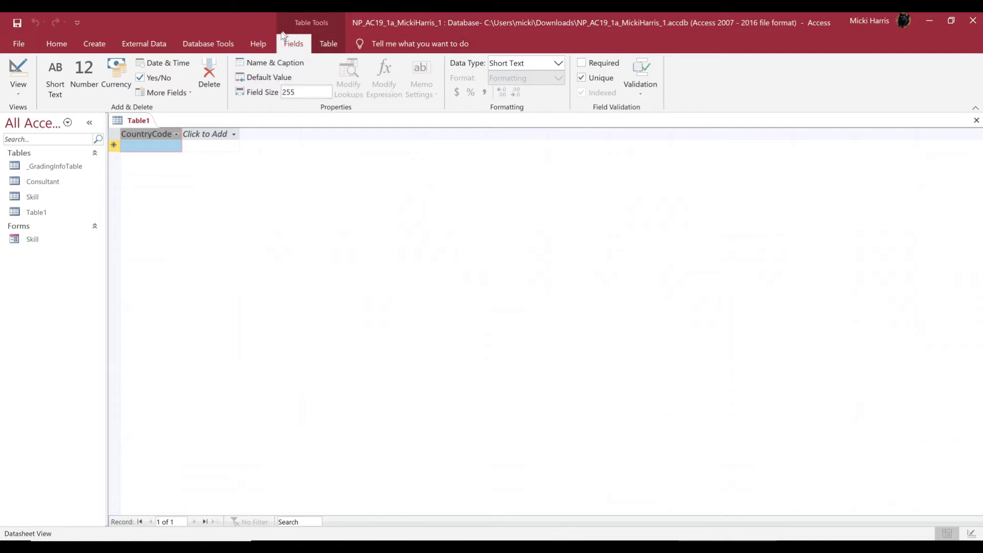
- Set the field size of the CountryCode field to 3
left_click(302, 93)
left_click(296, 92)
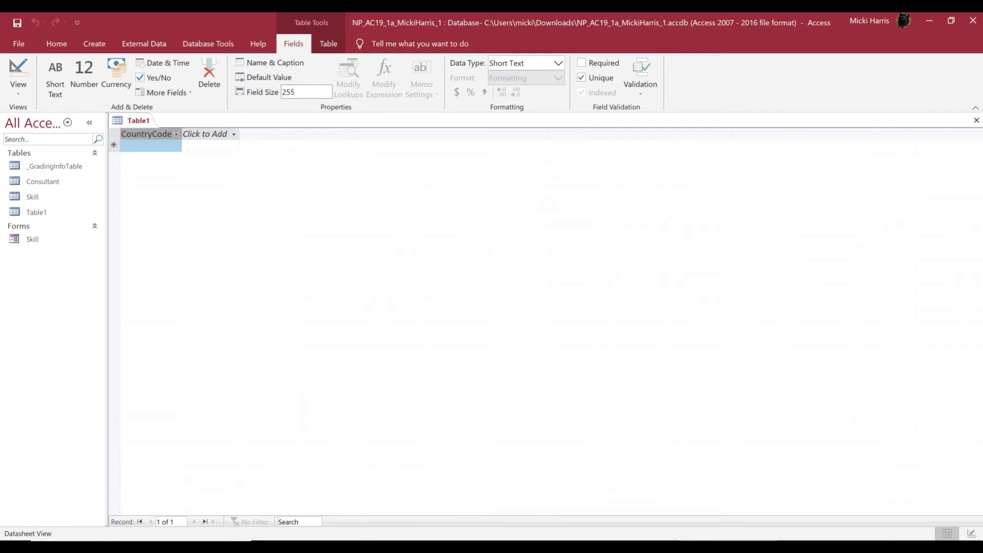
key("BackSpace")
key("BackSpace")
key("BackSpace")
type("3")
- Add a Short Text field named CountryName and save the table as Country
left_click(196, 135)
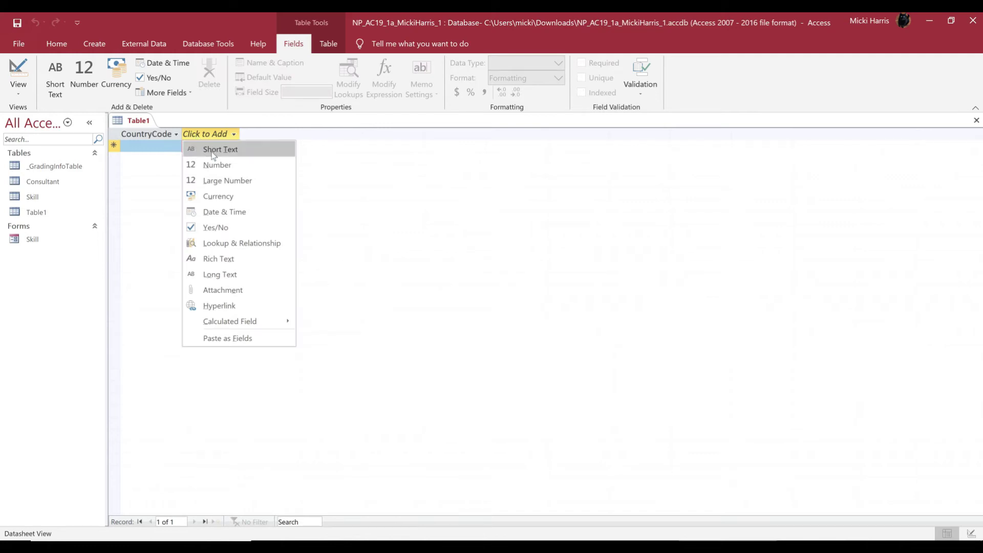
left_click(220, 149)
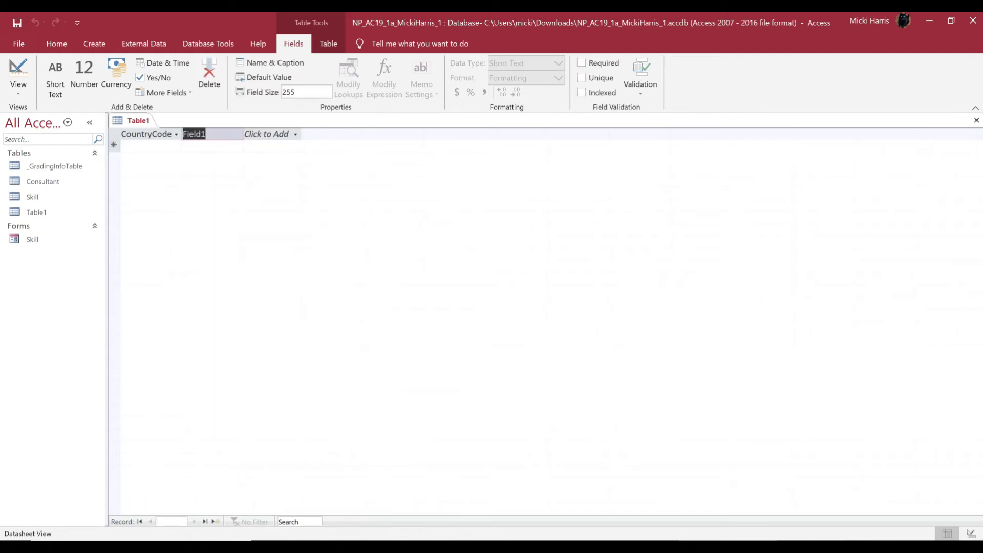
type("CountryName")
key("ctrl+s")
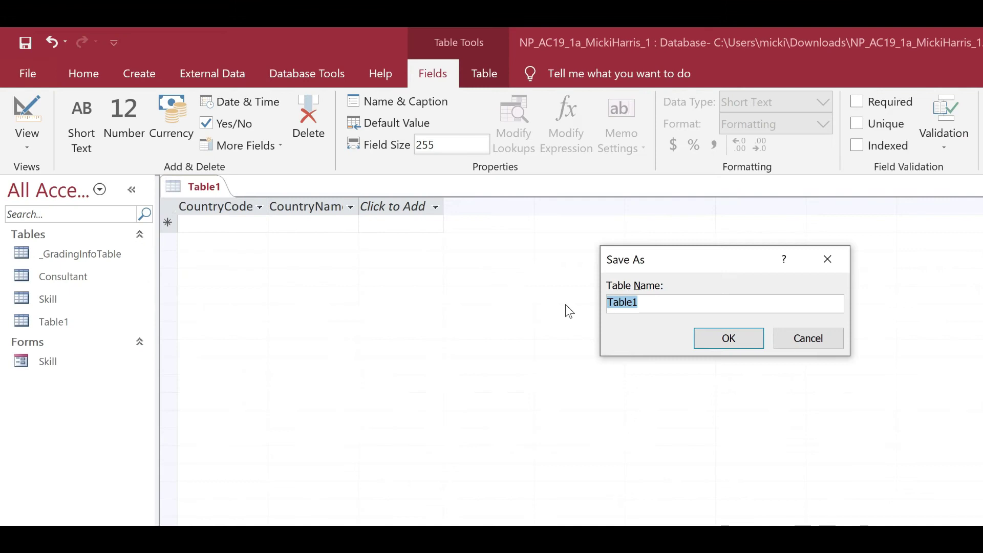
type("Country")
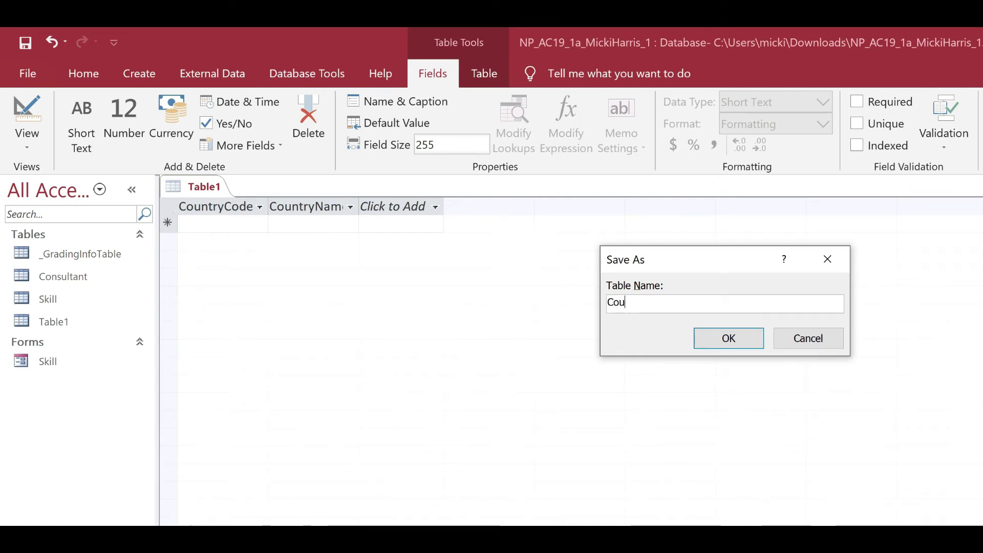
left_click(739, 339)
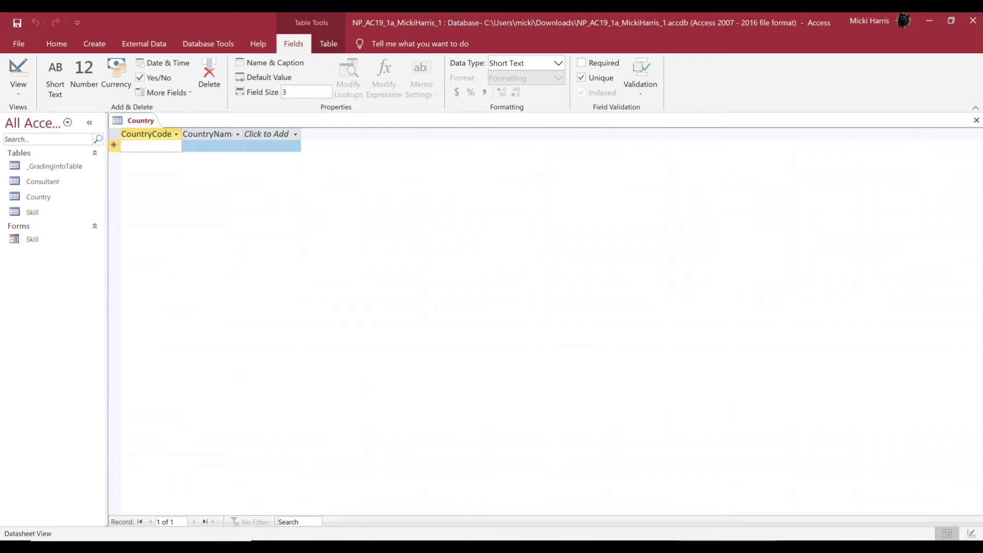
- Enter the first Country record with the code BEL and the name Belarus
type("Be")
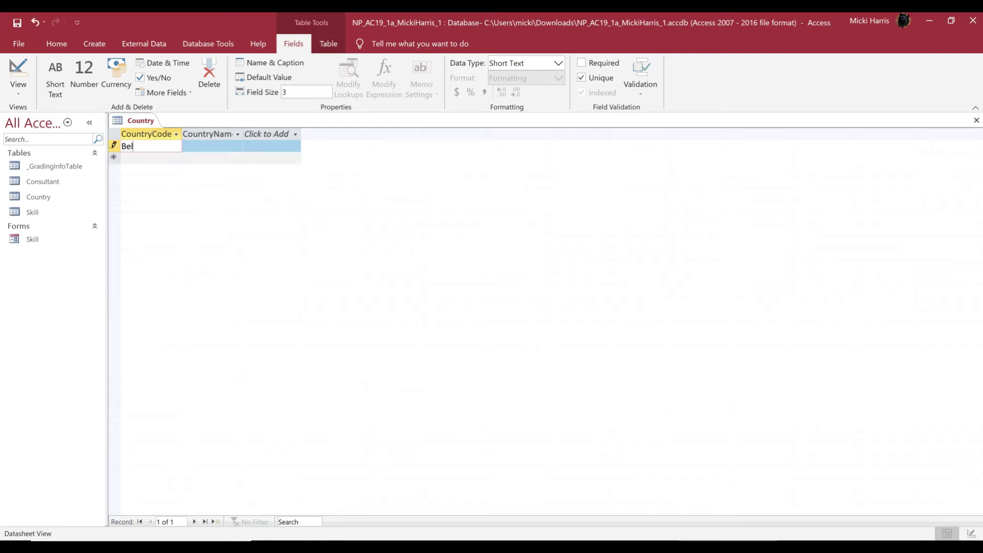
key("BackSpace")
type("EL")
left_click(212, 146)
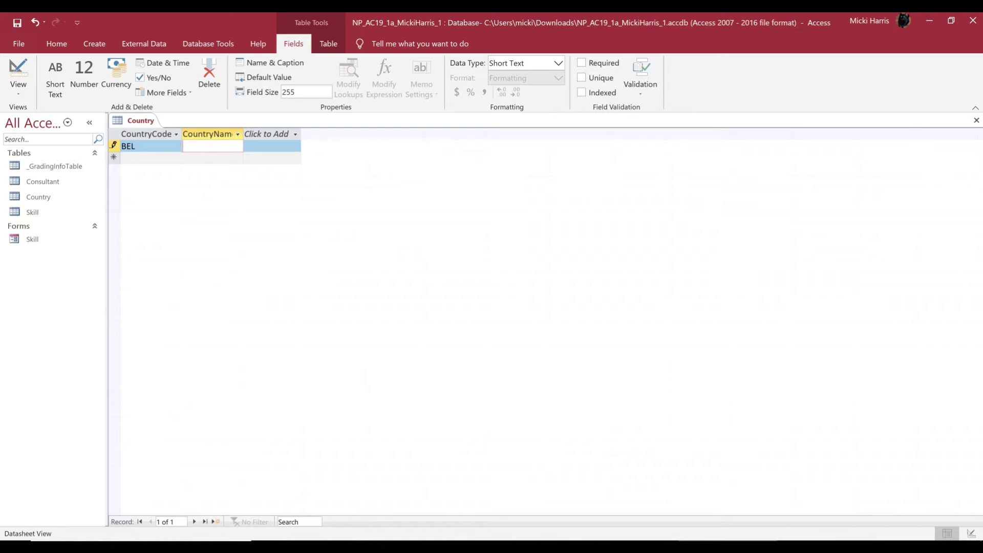
type("Belarus")
key("Return")
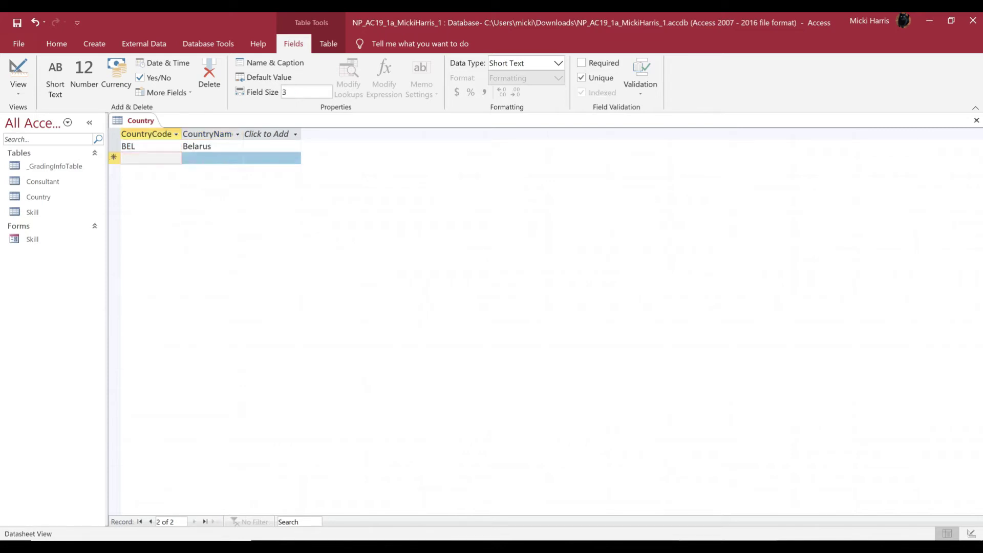
- Add three more records to the Country table: BGR Bulgaria, ROU Romania, and SRB Serbia
type("BGR")
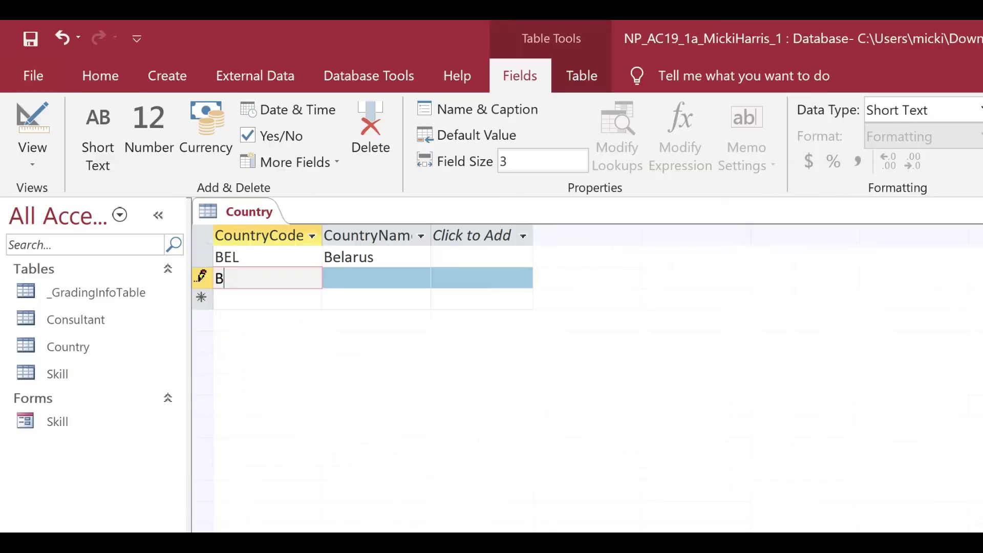
key("Tab")
type("Bulgaria")
key("Return")
type("ROU")
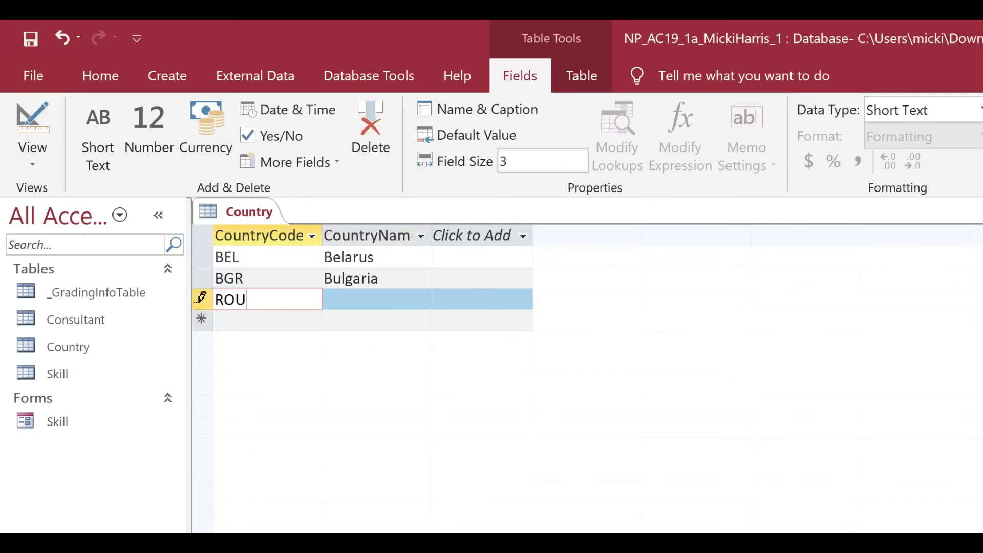
key("Tab")
type("Romania")
key("Return")
type("SRB")
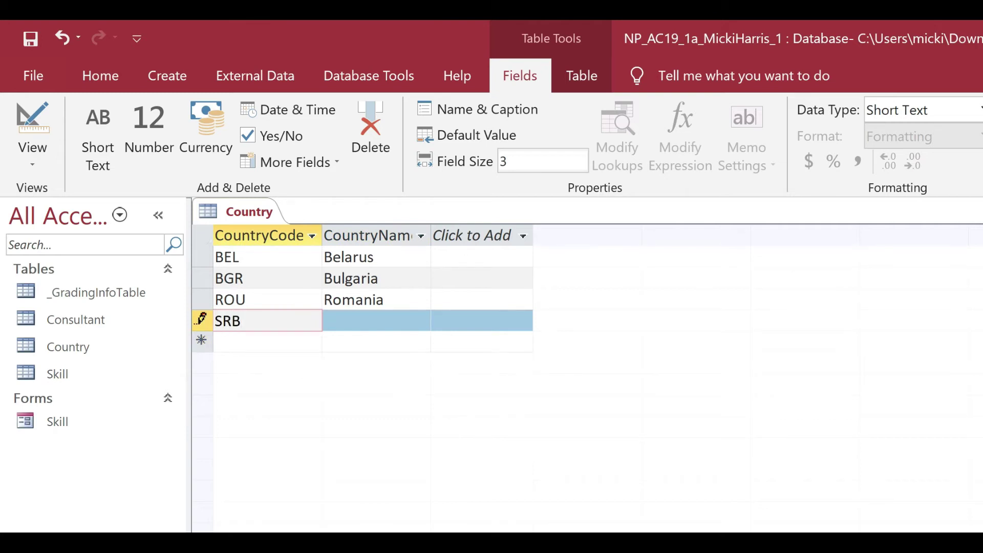
key("Tab")
type("Serbia")
- Save and close the Country table, keeping the database open
left_click(31, 39)
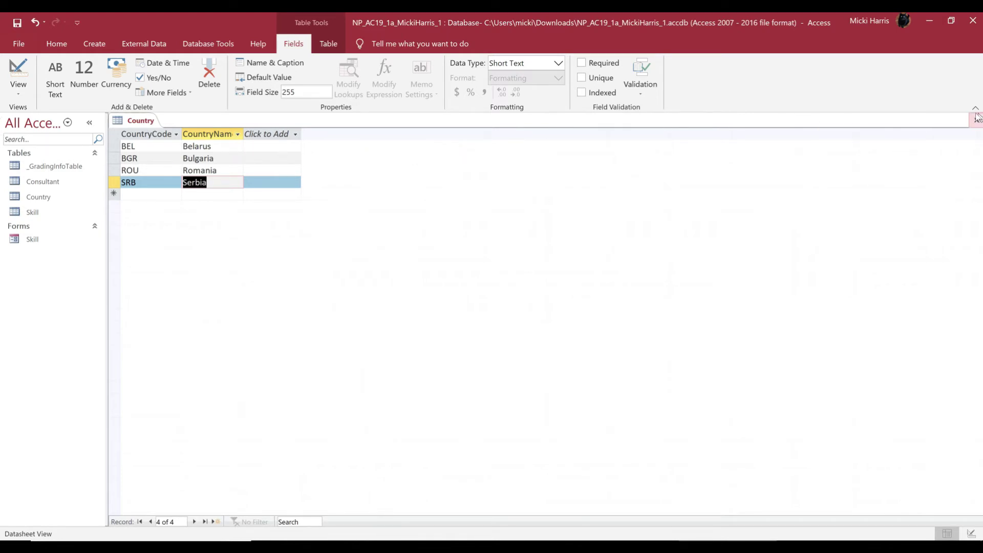
right_click(143, 123)
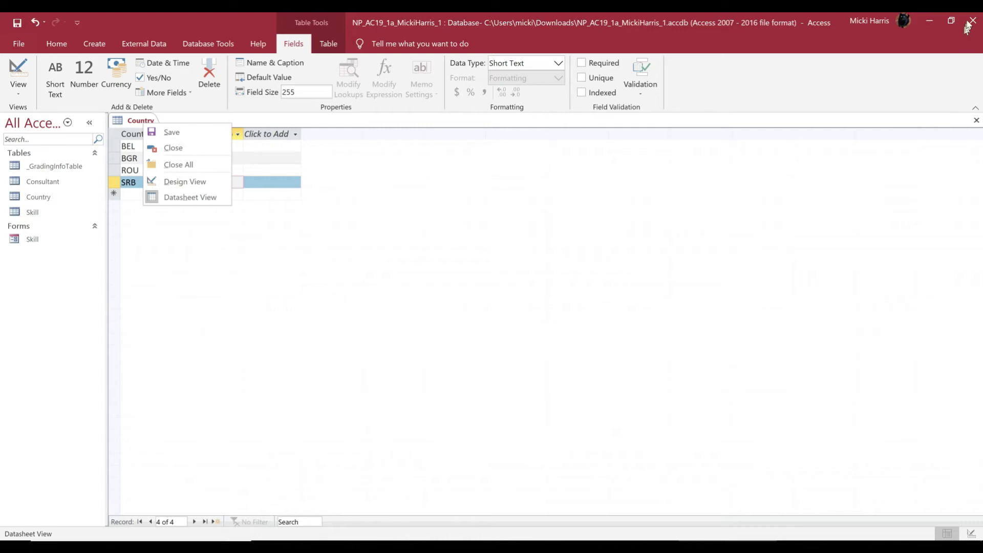
left_click(977, 121)
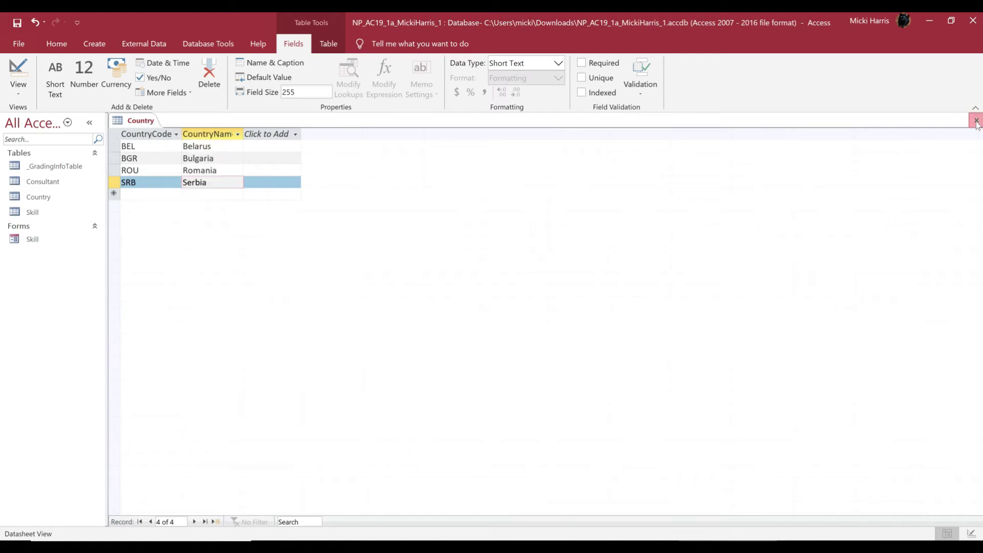
left_click(976, 121)
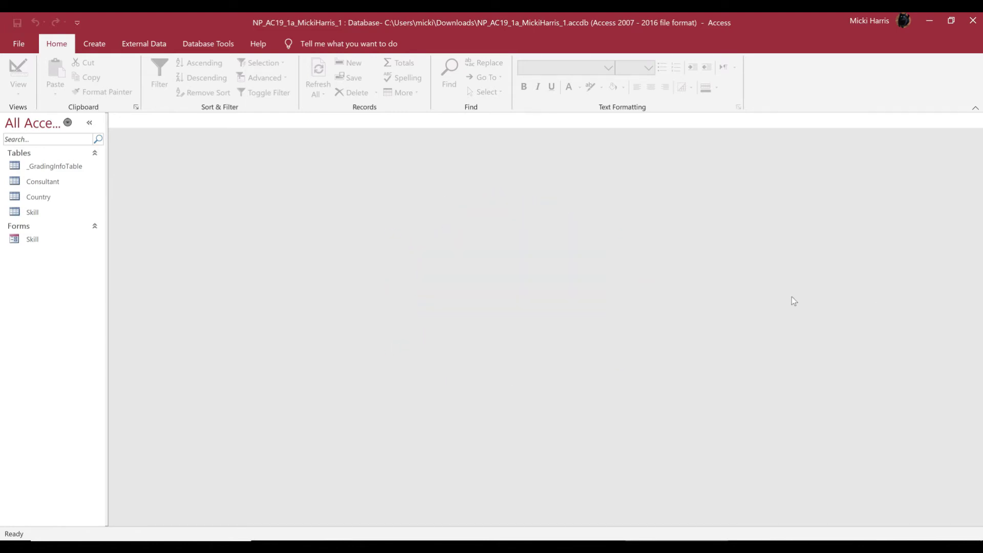
- Create a new table and rename its default ID field to ClientID
left_click(93, 47)
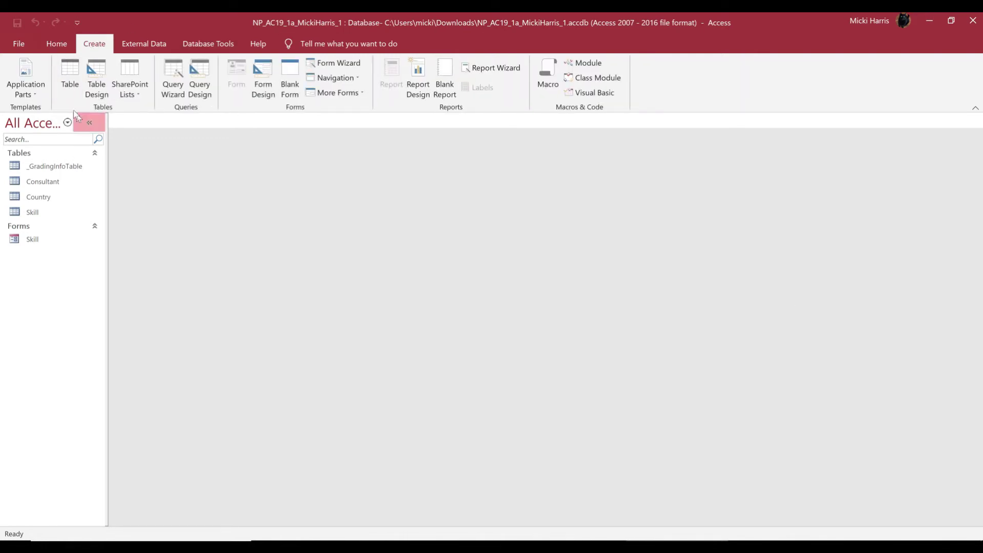
left_click(70, 88)
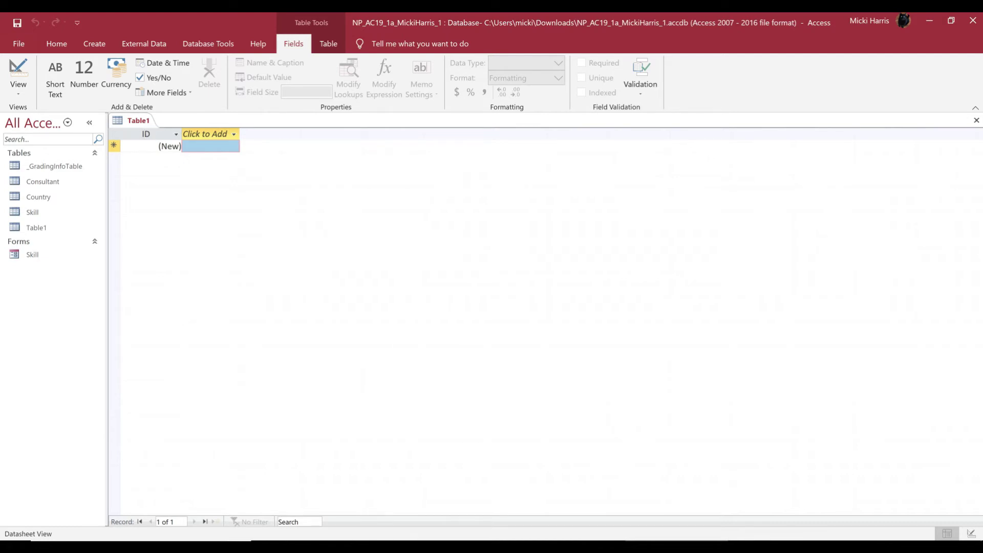
left_click(145, 135)
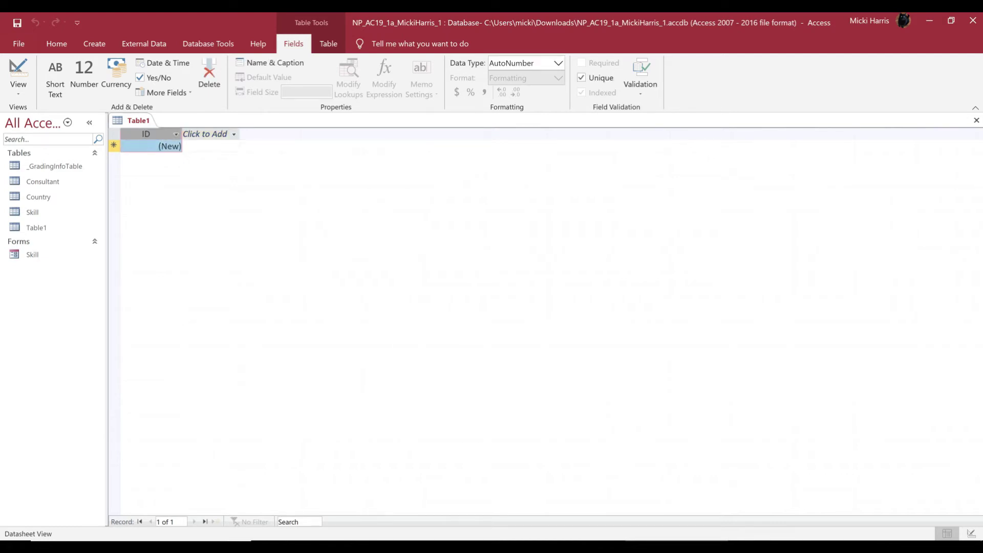
double_click(146, 135)
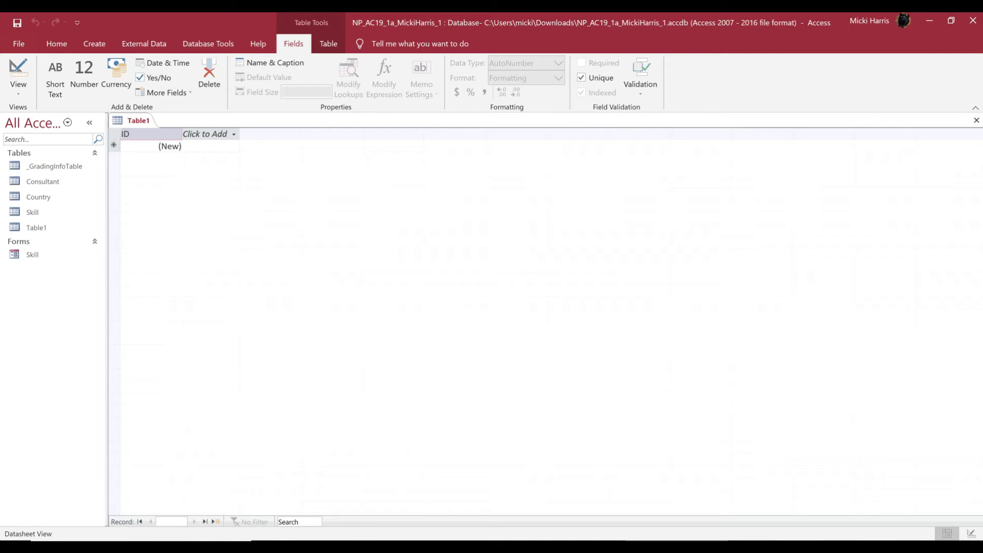
type("Client")
left_click(154, 136)
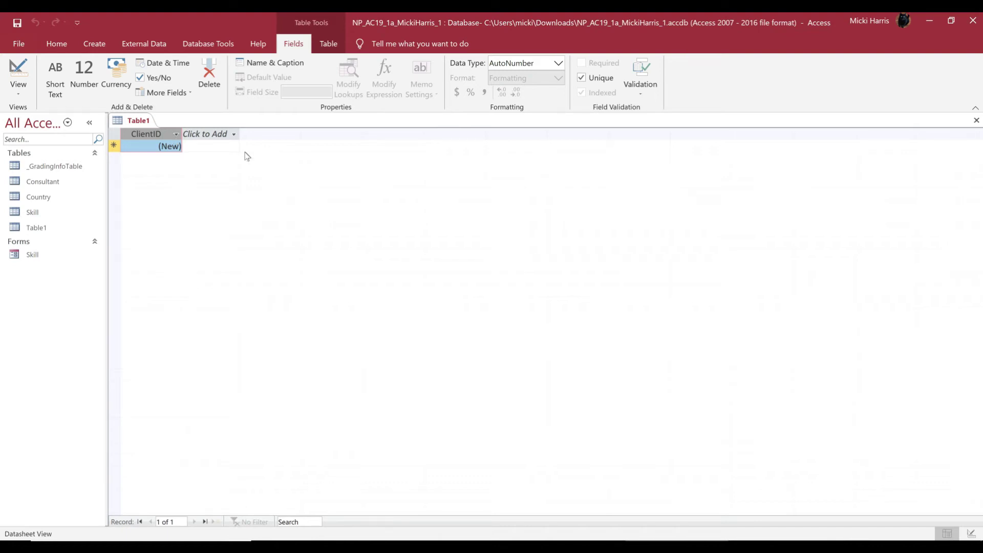
- Save the new table with the name Client
key("ctrl+s")
type("Client")
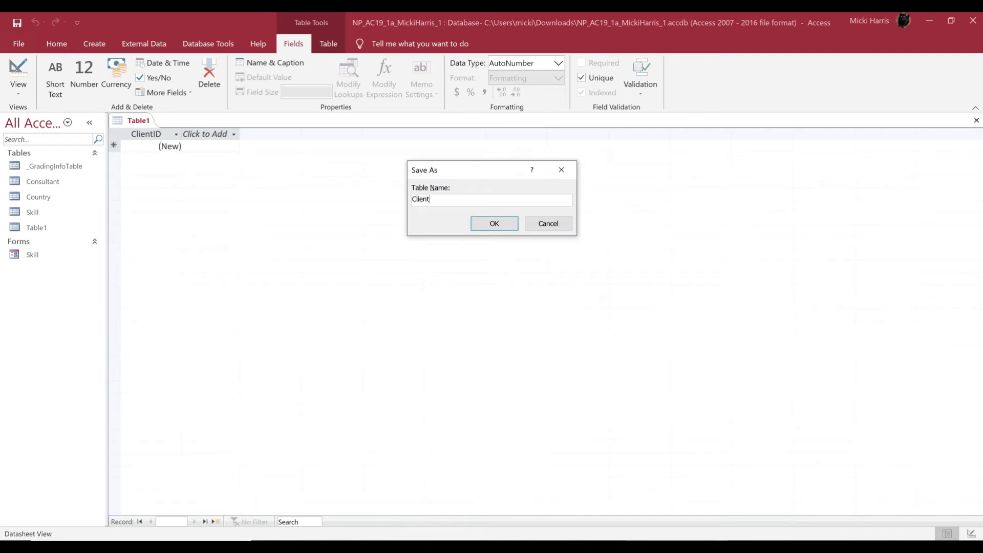
left_click(506, 221)
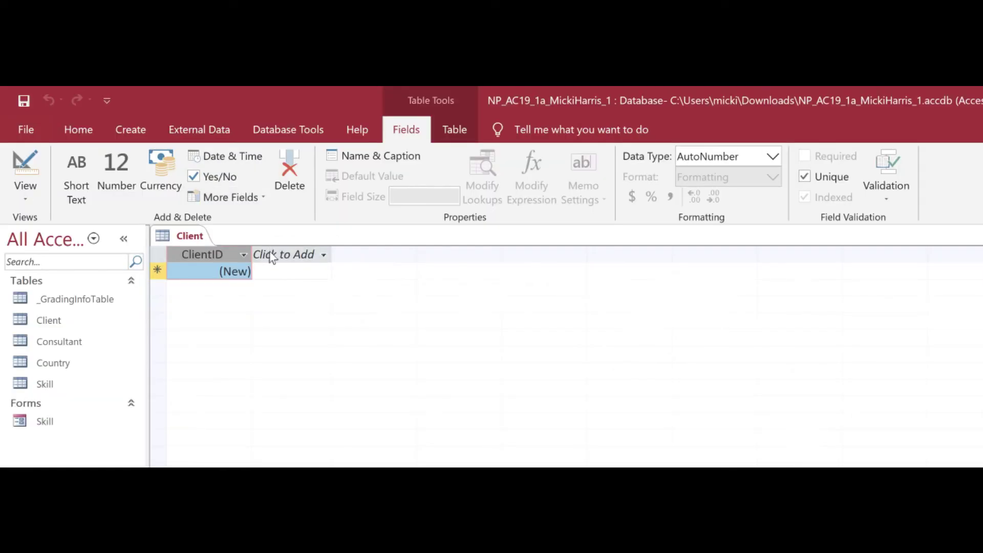
- Add a Short Text field named ClientName to the Client table and save the table
left_click(196, 133)
left_click(285, 271)
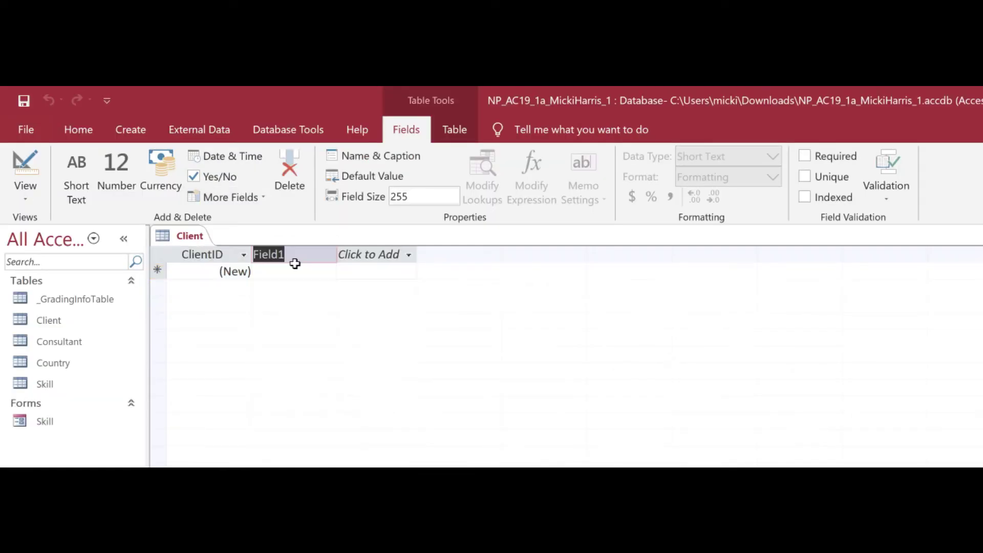
type("ClientName")
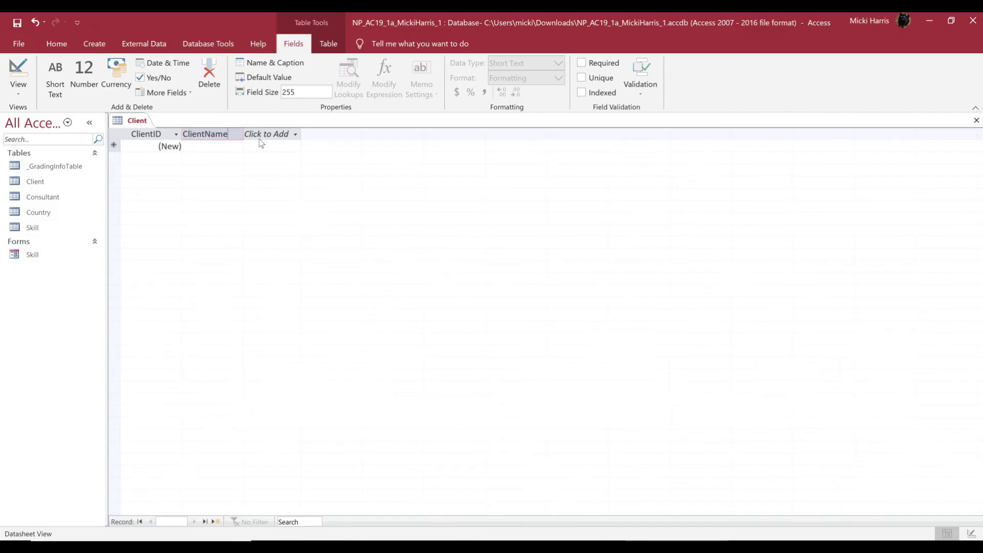
left_click(18, 24)
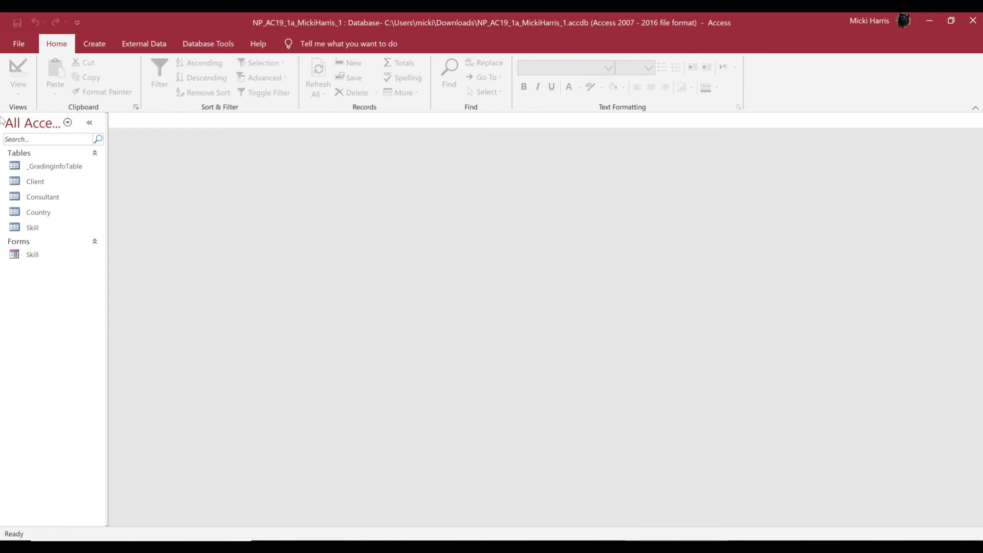
- Open the Consultant table in Design View
left_click(40, 203)
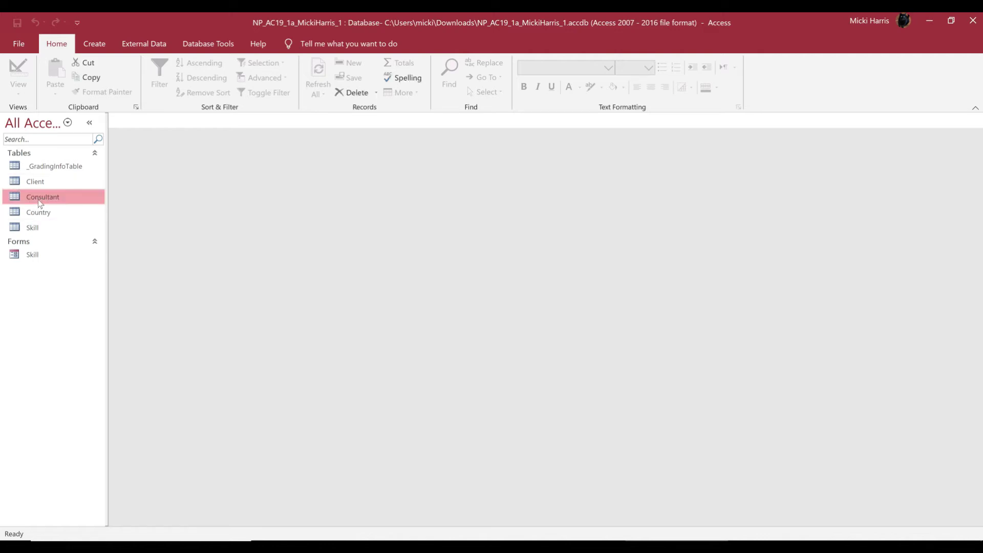
right_click(40, 203)
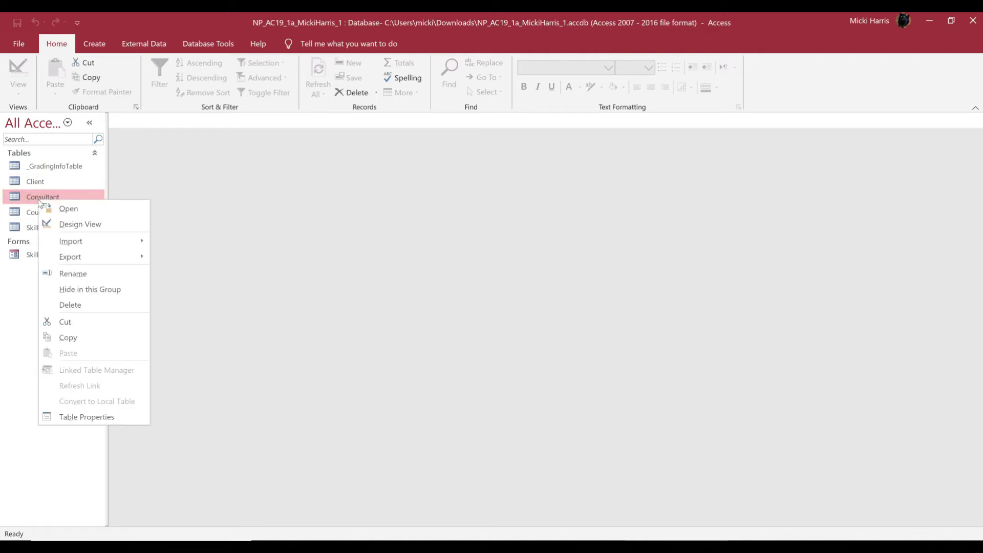
left_click(80, 224)
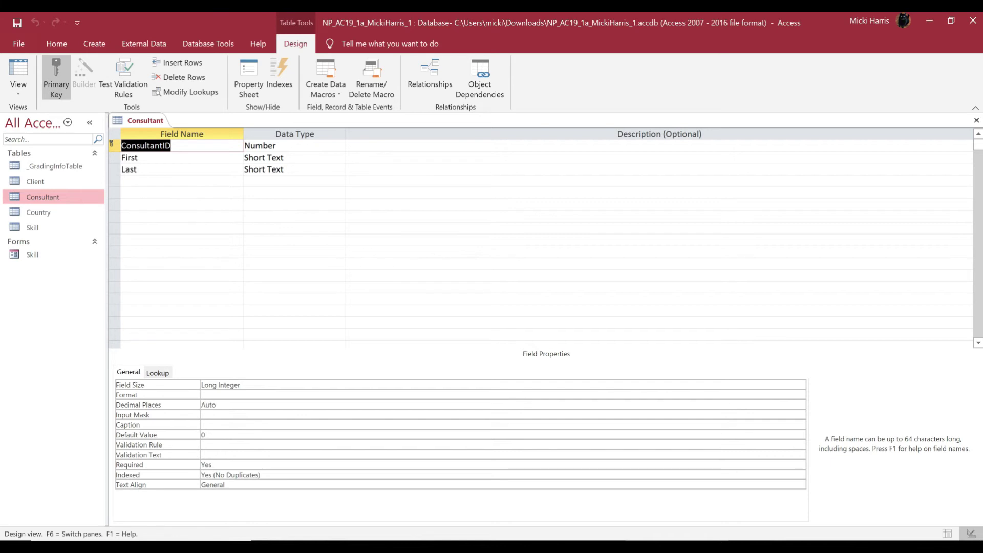
left_click(659, 298)
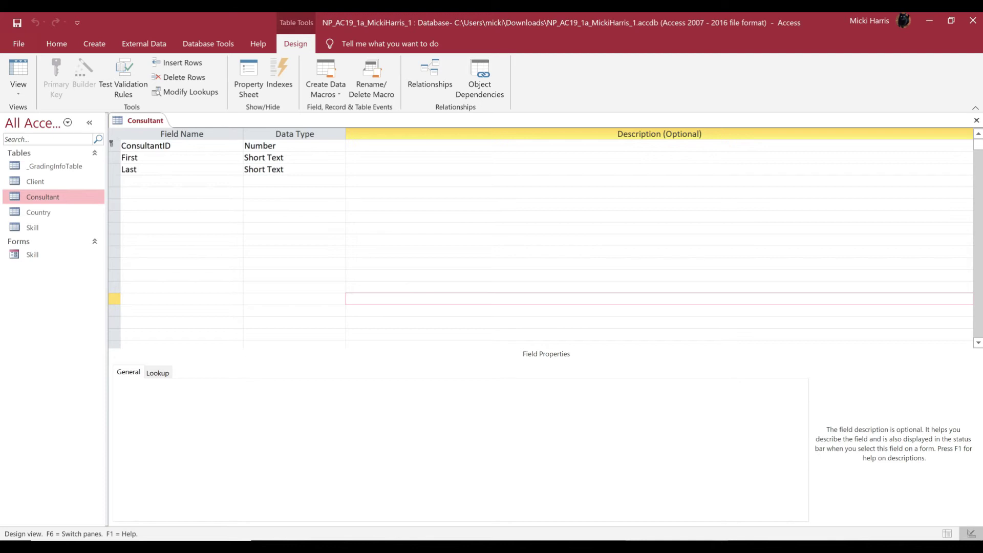
- Examine the Consultant records in Datasheet View, and return the table to Design View
left_click(18, 98)
left_click(55, 122)
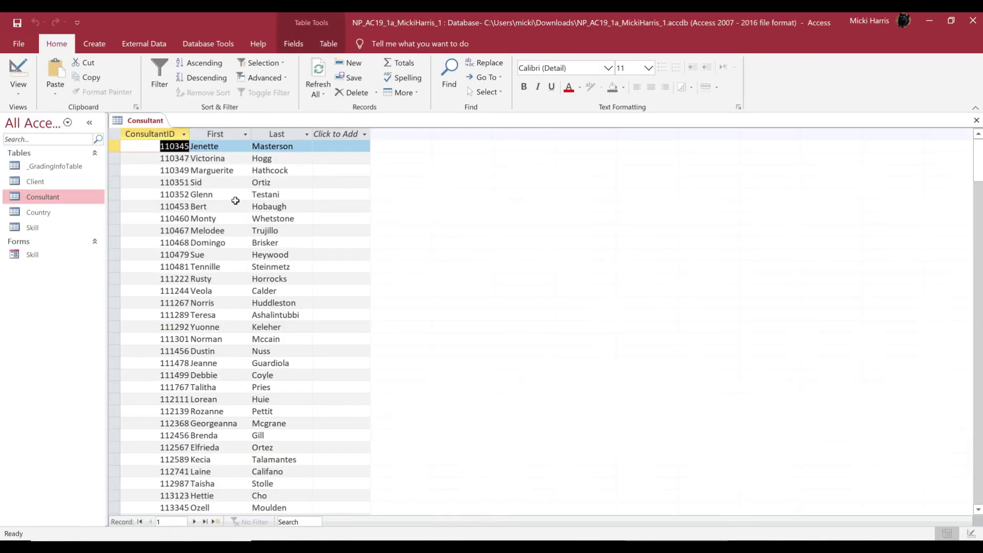
left_click(23, 92)
left_click(62, 144)
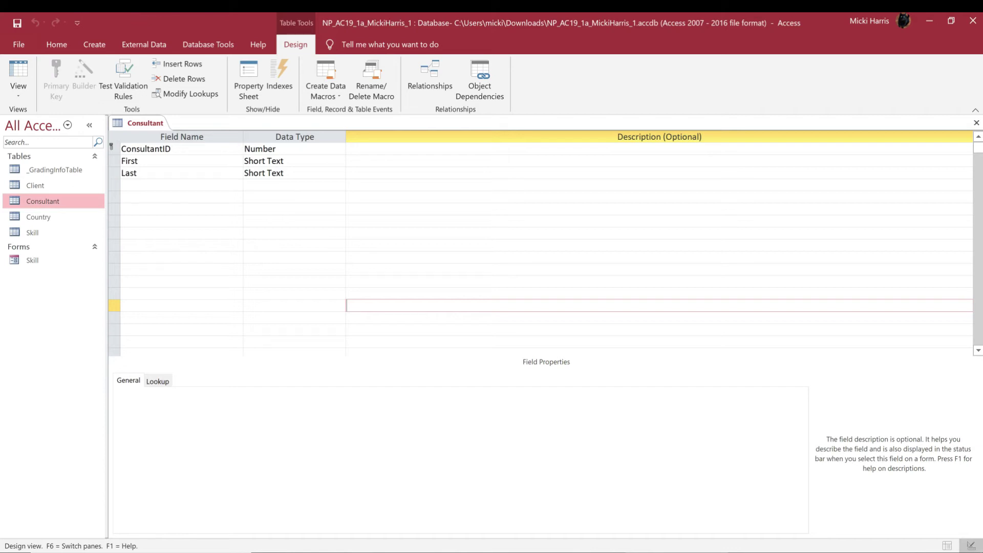
- Rename the Consultant table's First field to FirstName and its Last field to LastName
left_click(179, 161)
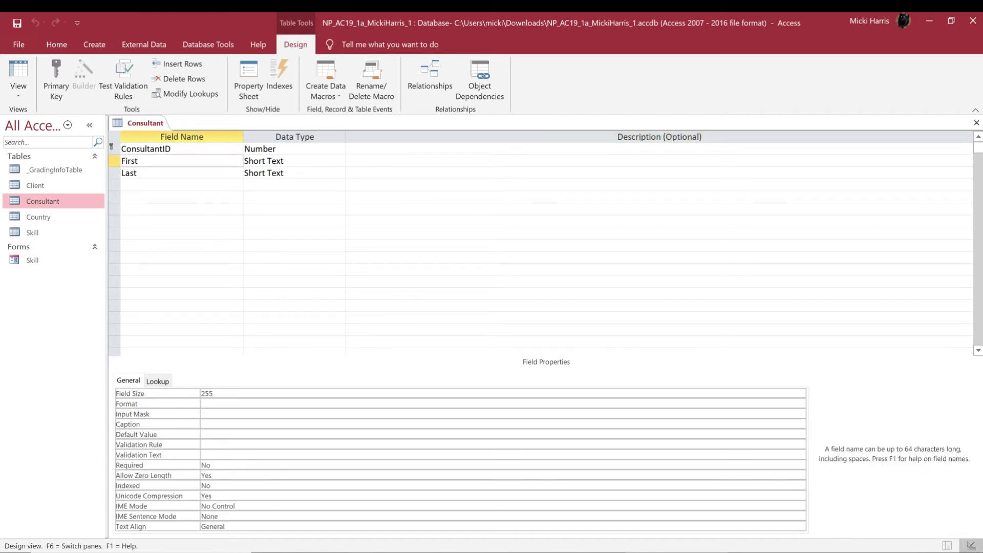
type("Name")
left_click(137, 173)
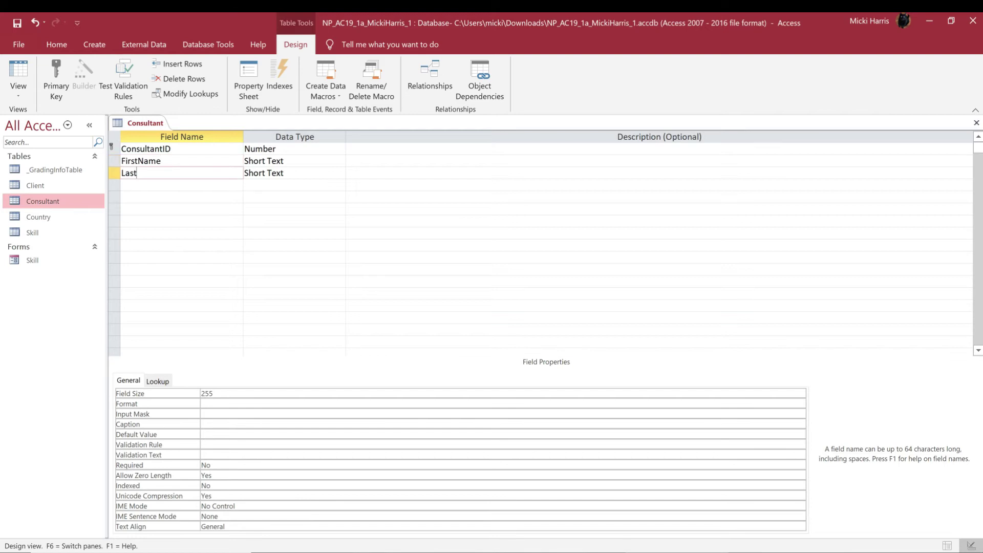
type("LastName")
left_click(182, 197)
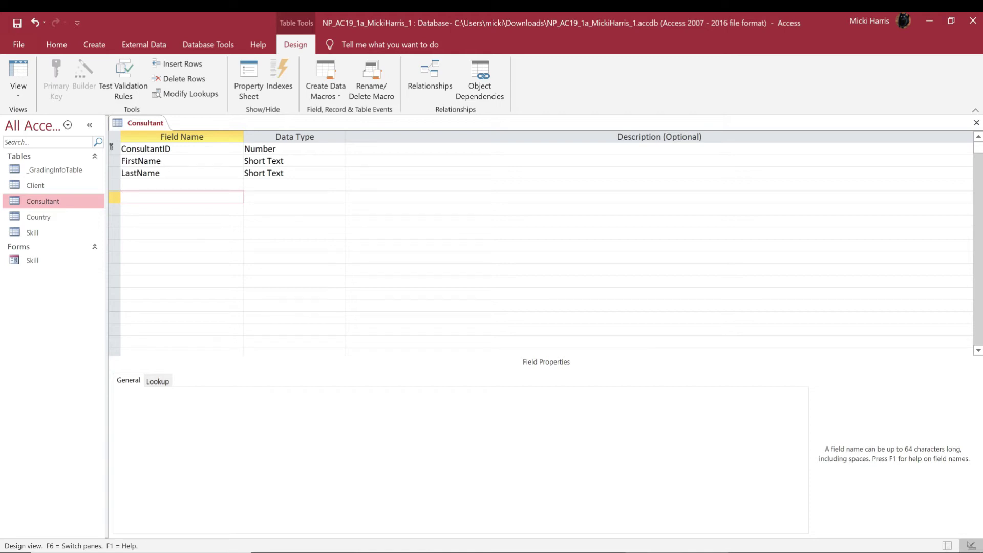
- Change the data type of the ConsultantID field to Short Text
left_click(174, 149)
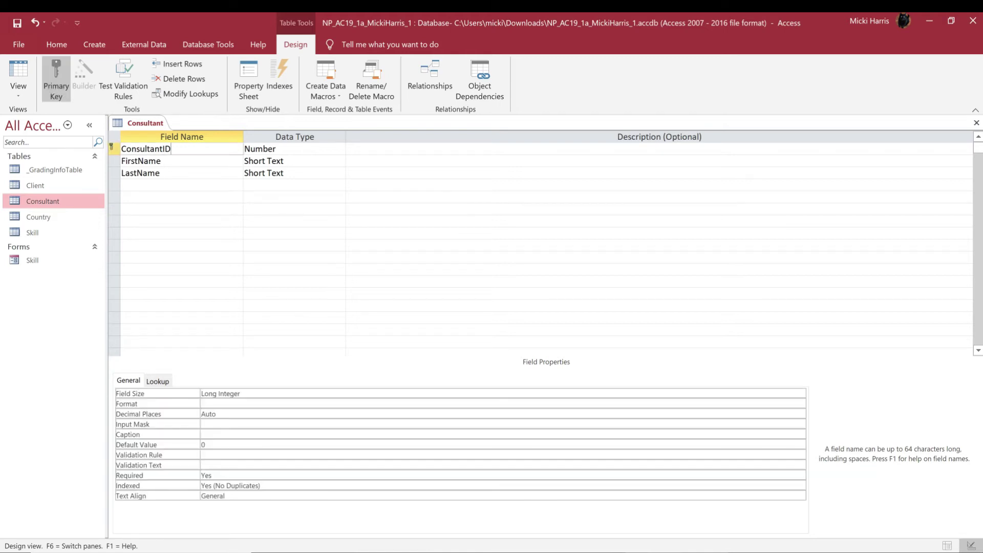
left_click(277, 149)
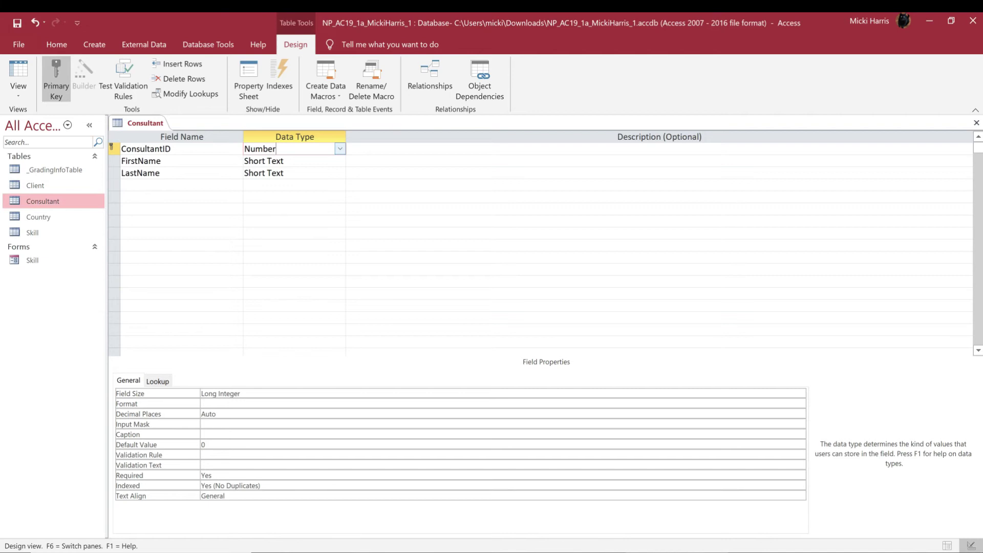
left_click(340, 149)
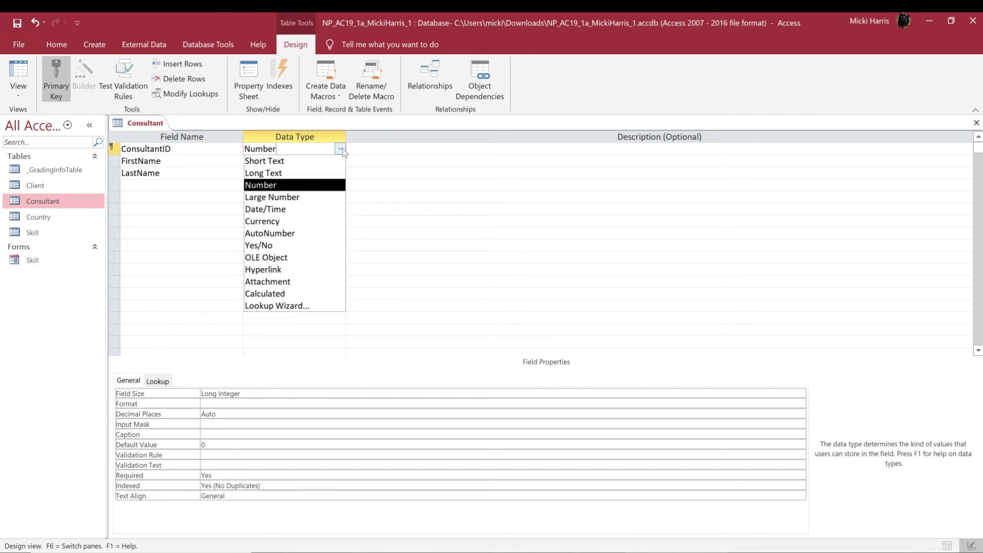
key("Up")
key("Up")
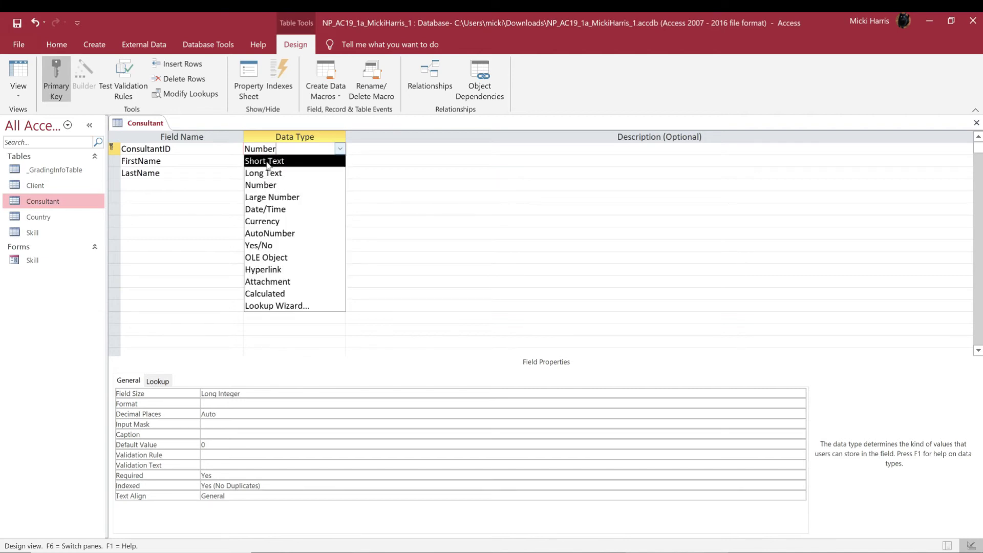
key("Return")
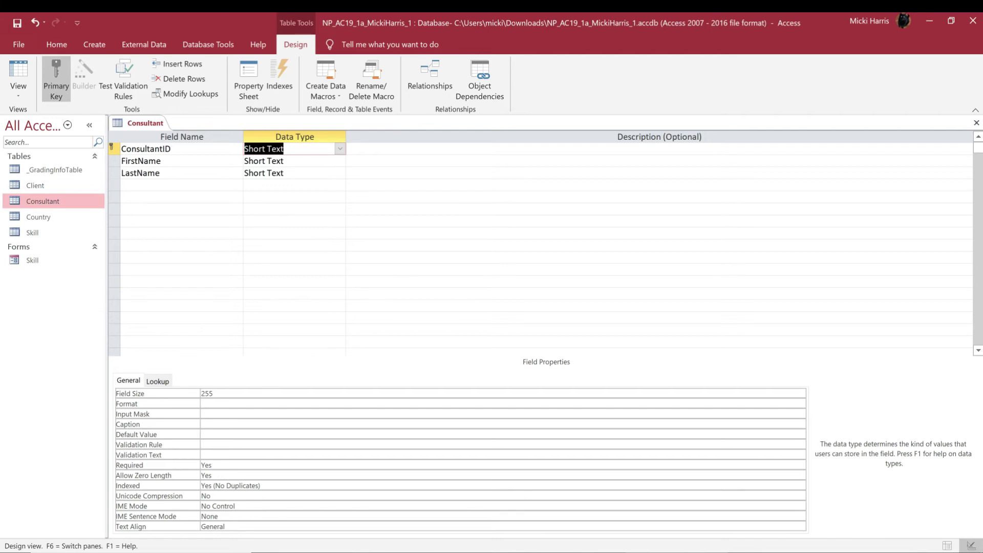
- Add a StartDate field with the Date/Time data type below LastName, and save and close the Consultant table
left_click(181, 185)
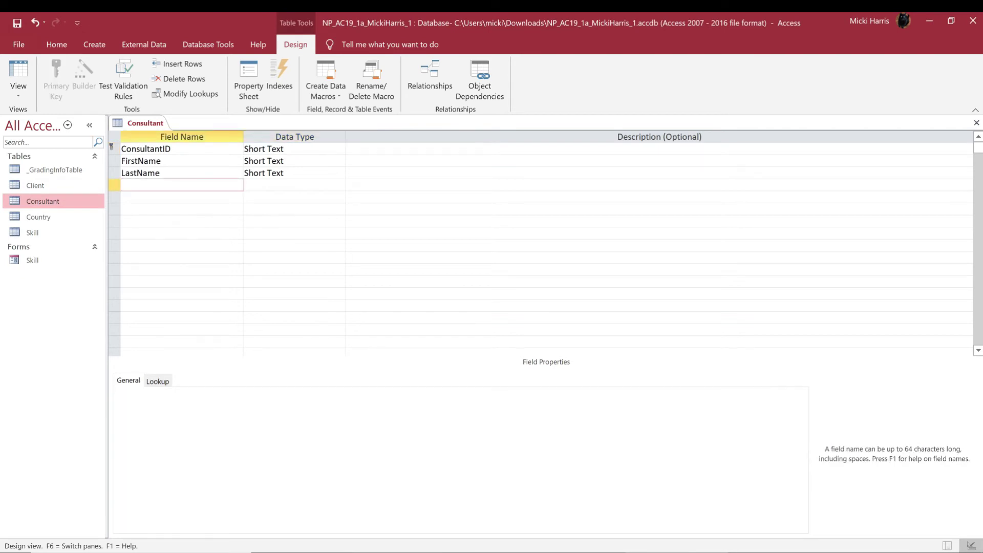
type("StartDate")
left_click(259, 185)
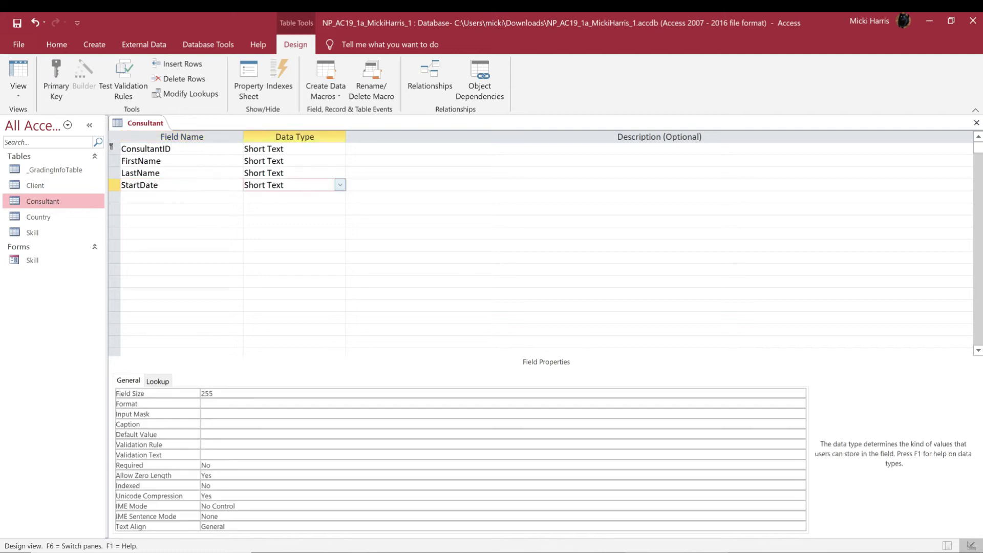
left_click(340, 186)
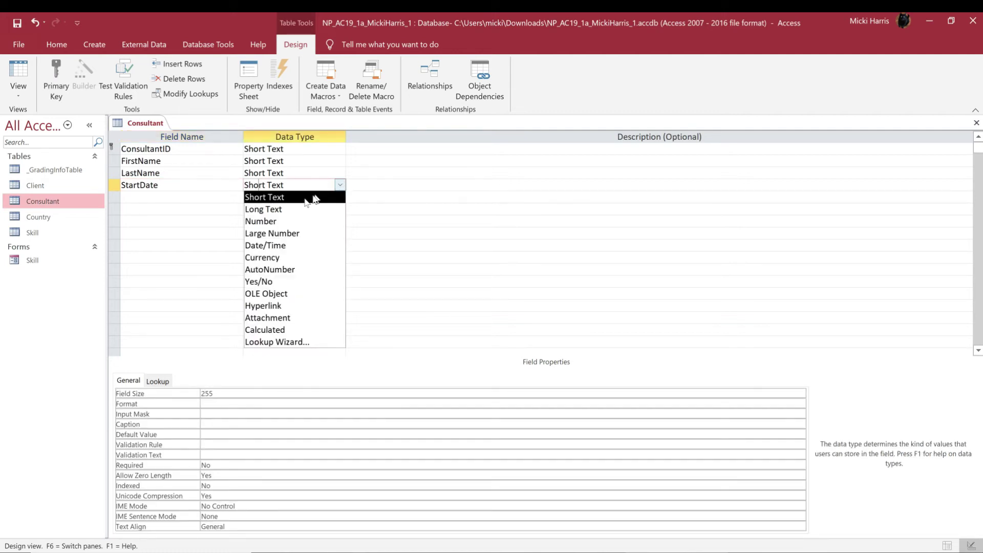
left_click(274, 246)
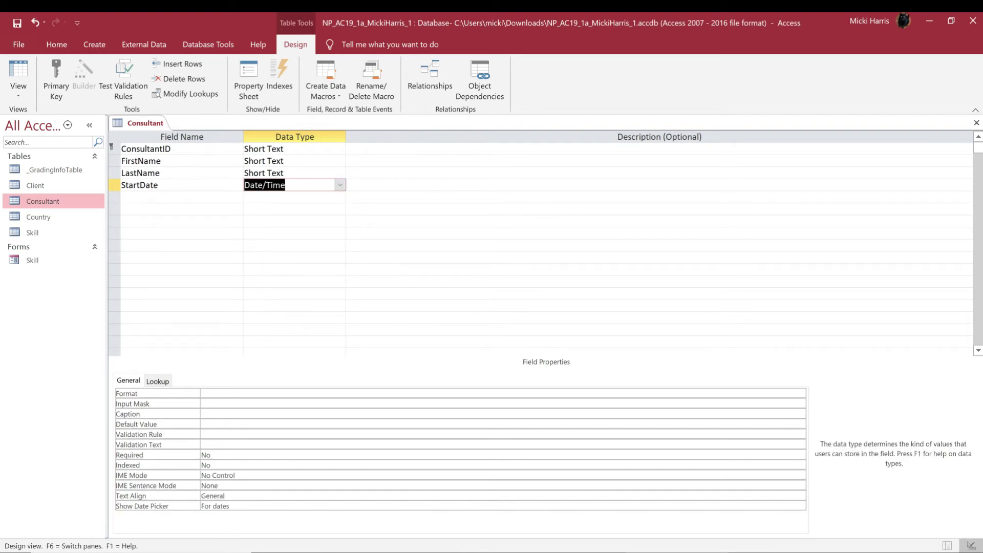
left_click(17, 22)
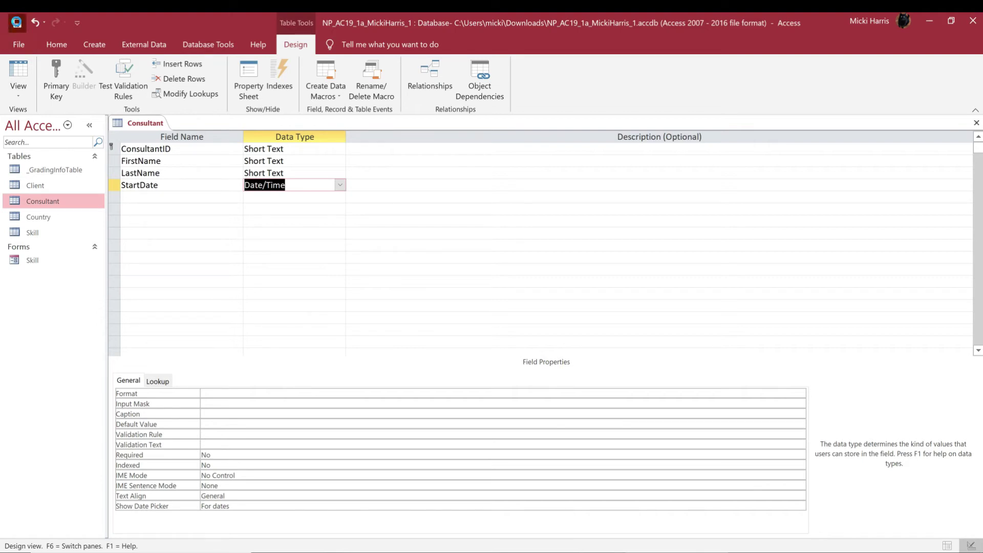
left_click(976, 123)
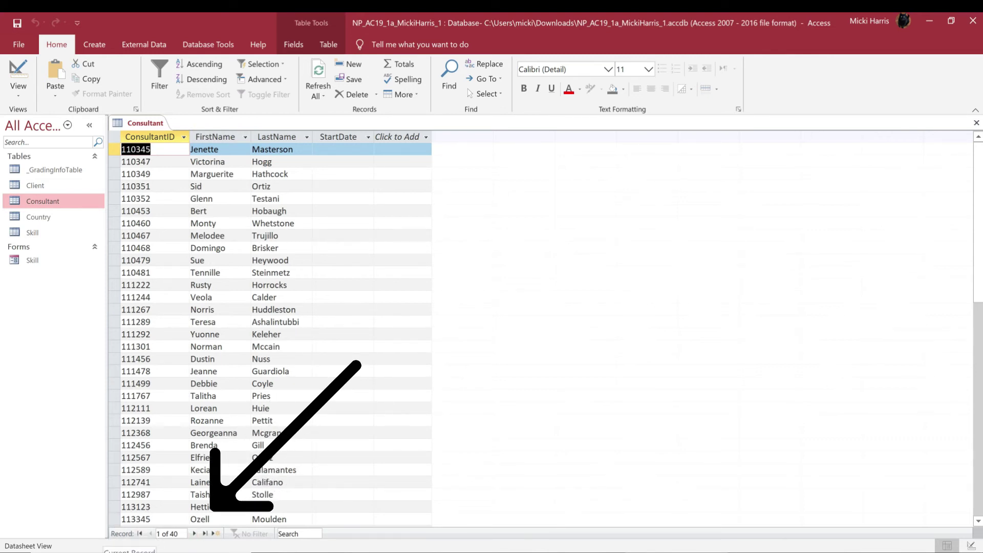
- Delete the seventh record from the Consultant table
left_click(194, 533)
left_click(194, 534)
left_click(194, 533)
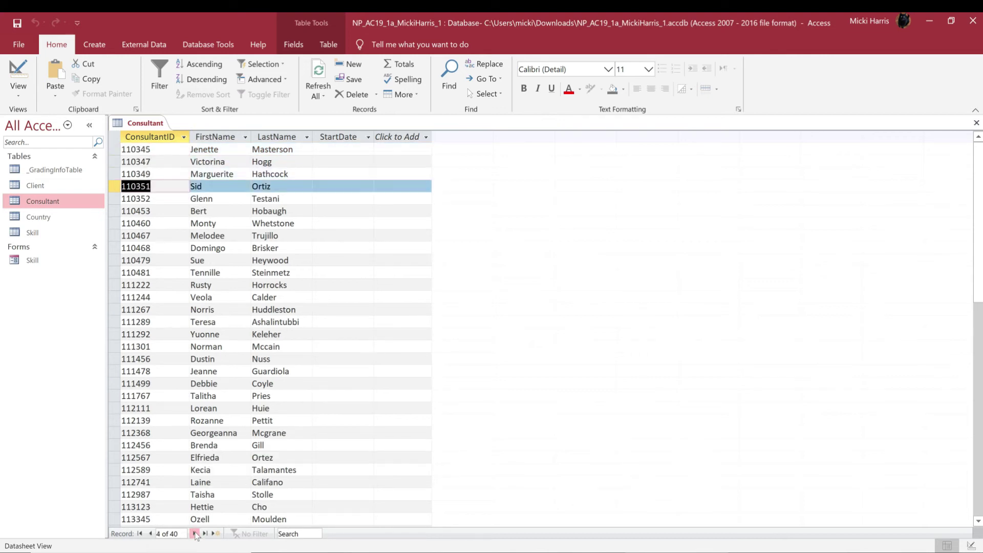
left_click(194, 533)
left_click(194, 534)
left_click(194, 534)
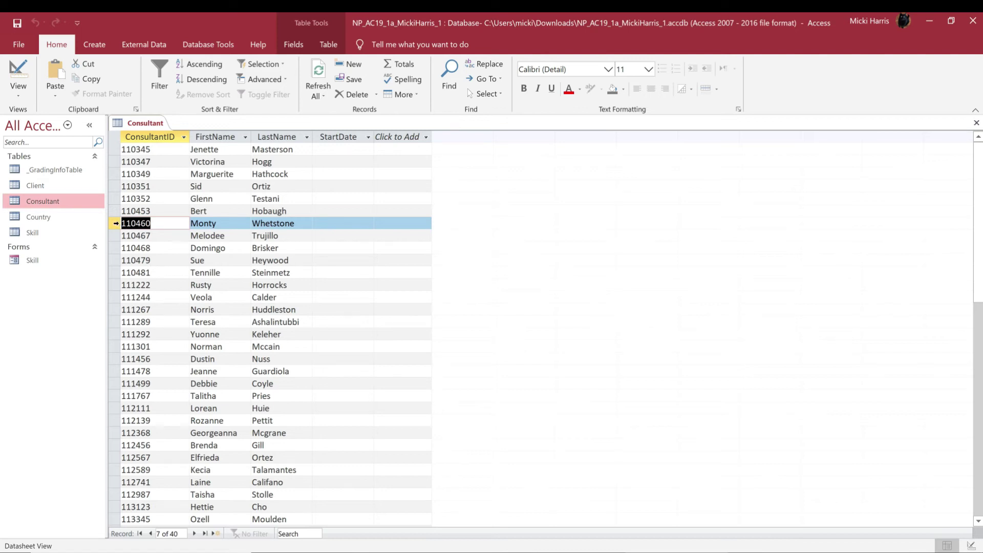
left_click(115, 223)
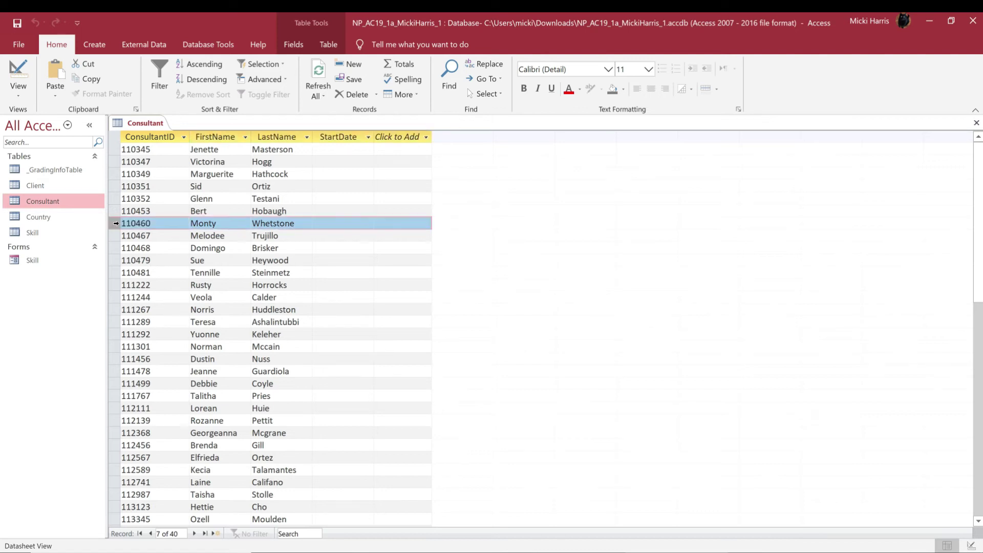
right_click(115, 224)
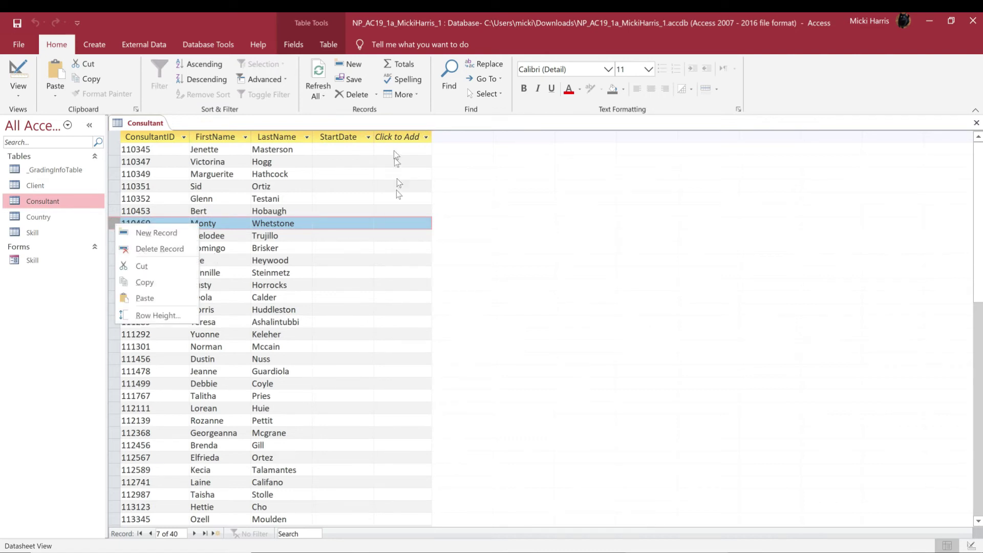
key("Escape")
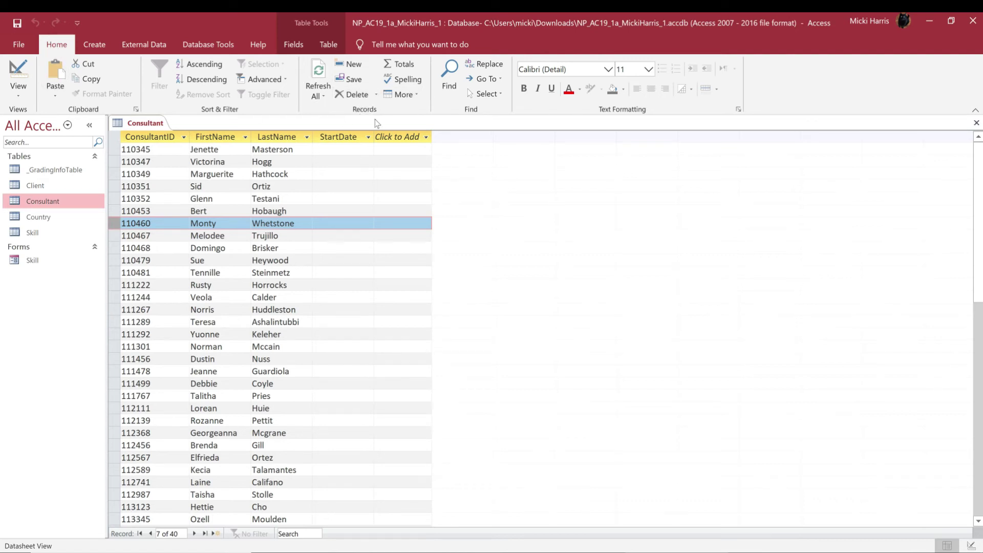
left_click(354, 97)
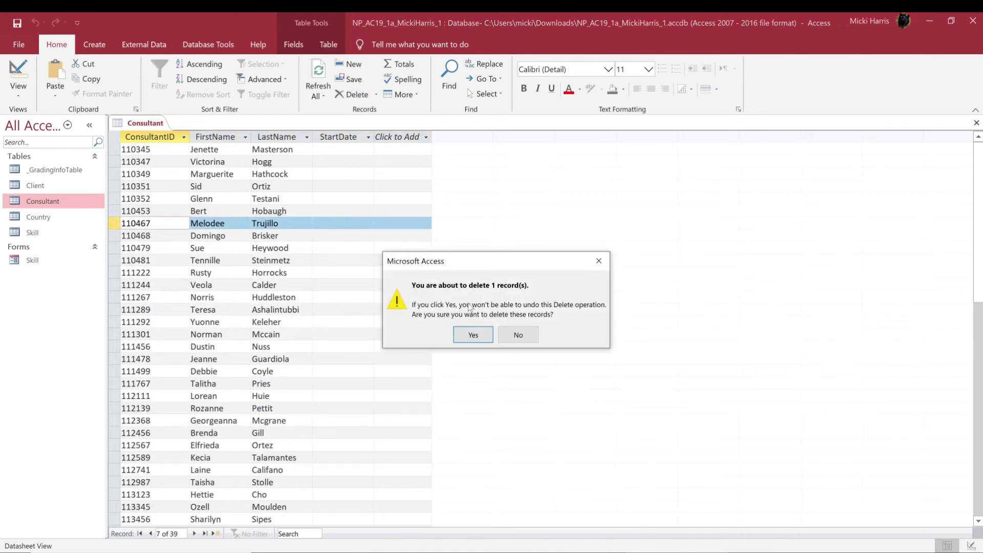
left_click(480, 336)
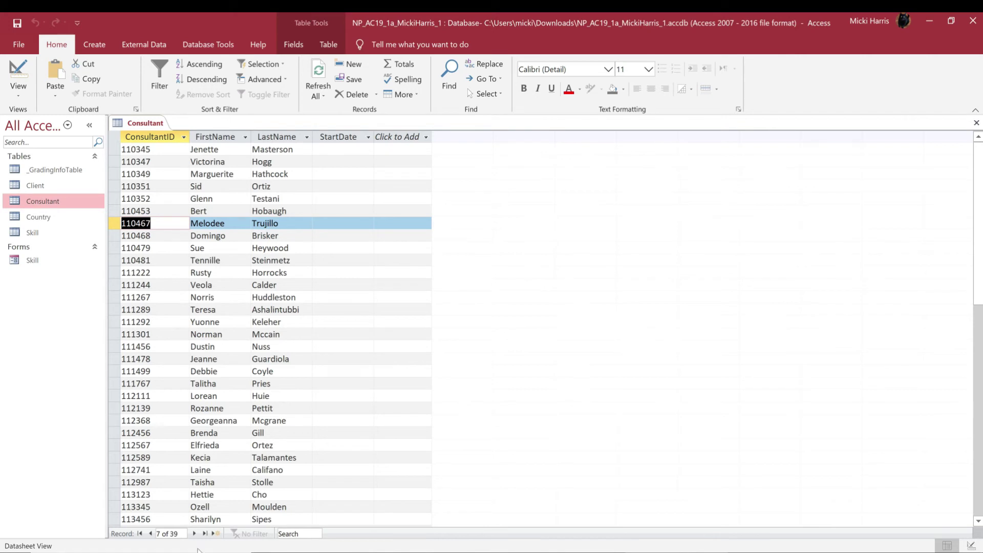
- Change the shortened first name in the fourth Consultant record to its full form, and save and close the table
left_click(151, 533)
left_click(151, 534)
left_click(151, 533)
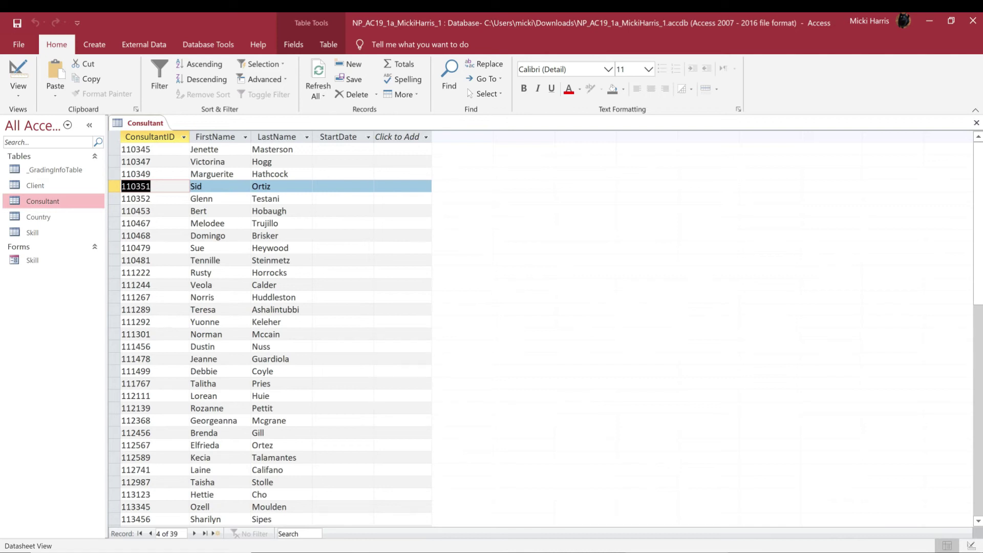
key("Tab")
key("F2")
type("ney")
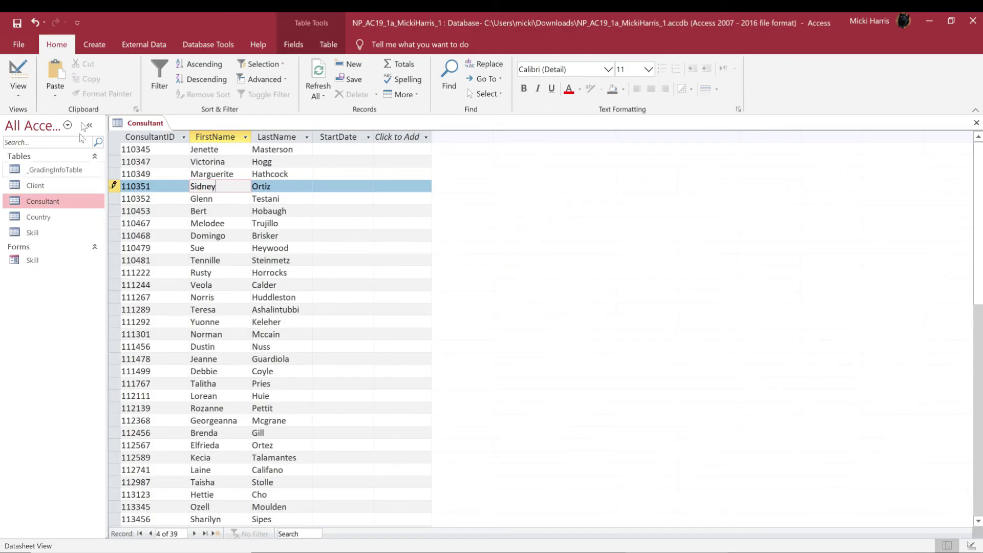
left_click(17, 23)
left_click(976, 123)
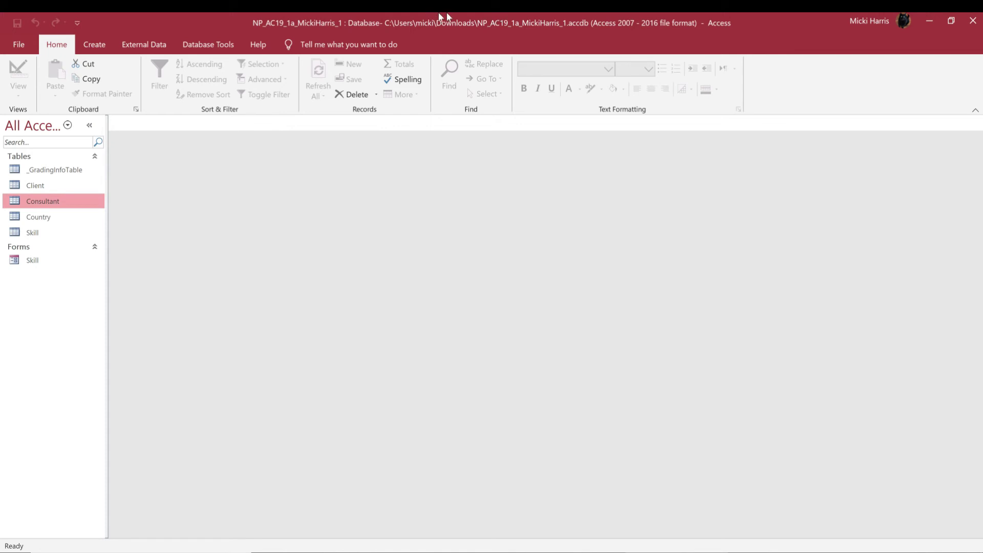
- Start a Form Wizard form based on the Consultant table and include all four fields, from ConsultantID through StartDate
left_click(94, 46)
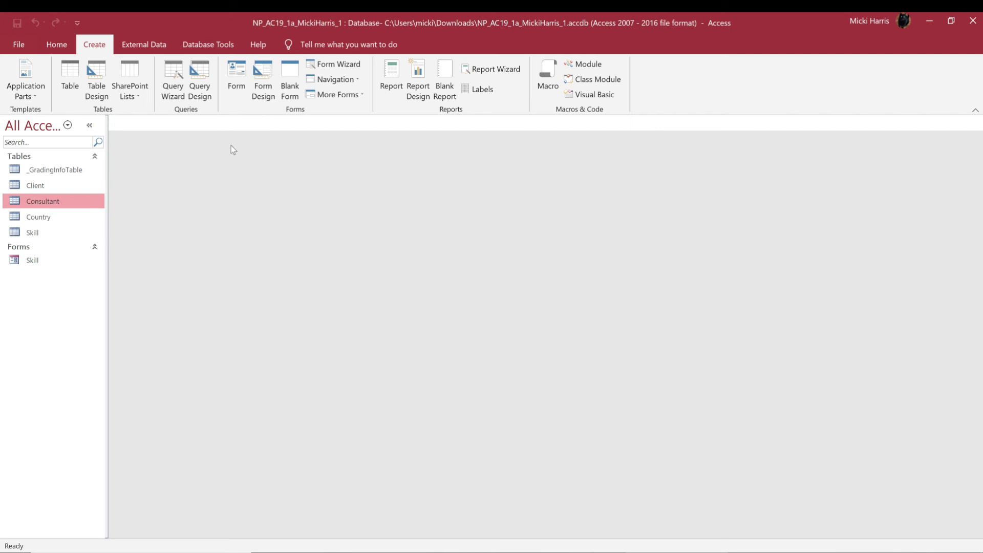
left_click(344, 65)
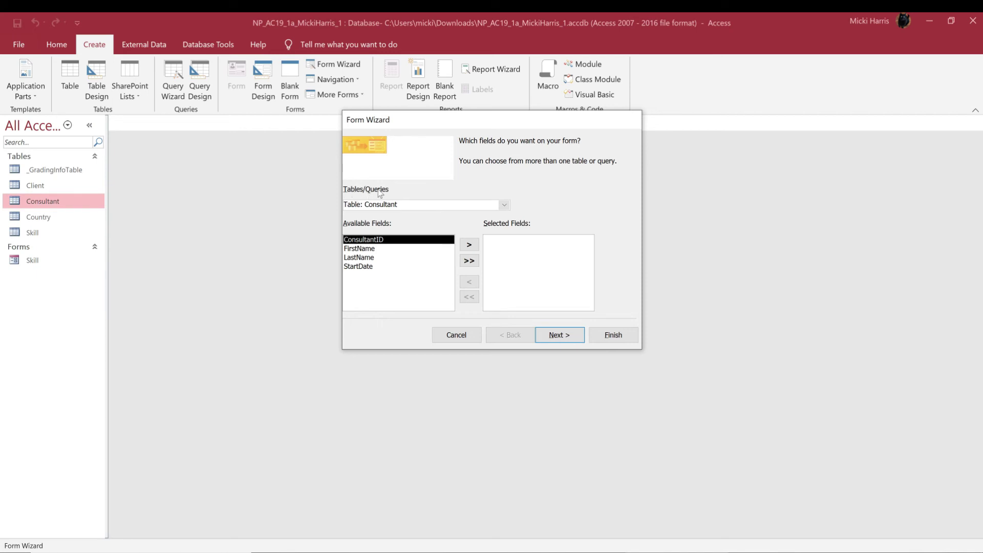
left_click(504, 205)
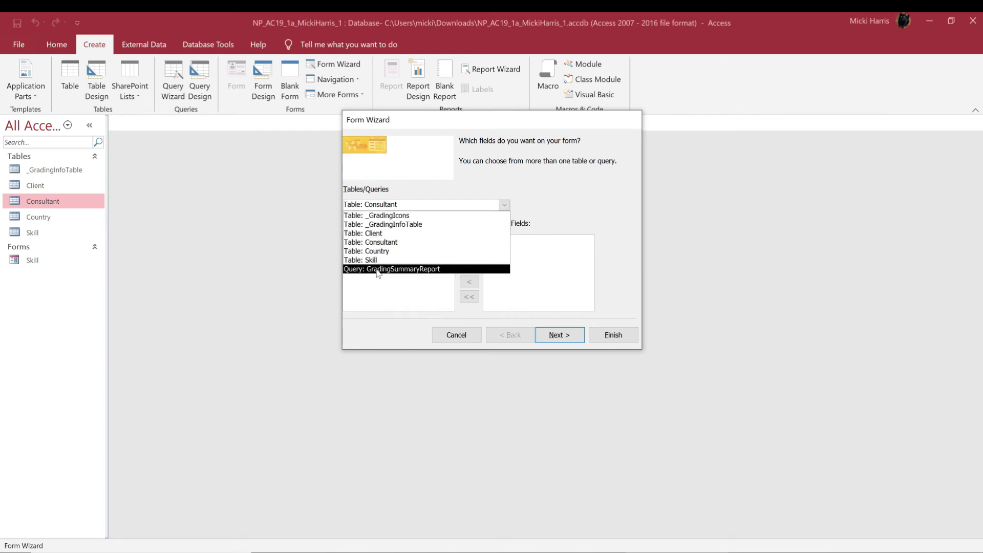
left_click(382, 243)
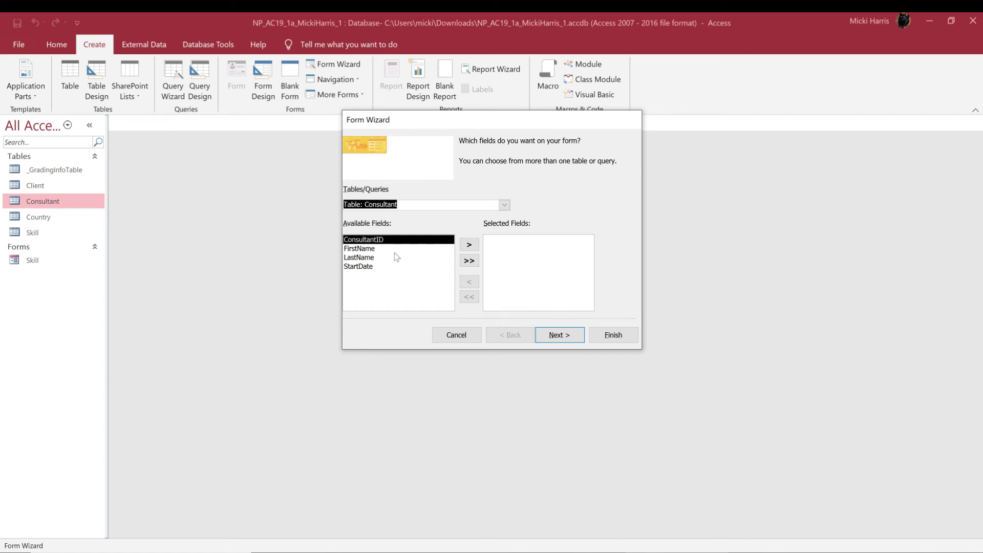
left_click(473, 245)
left_click(473, 245)
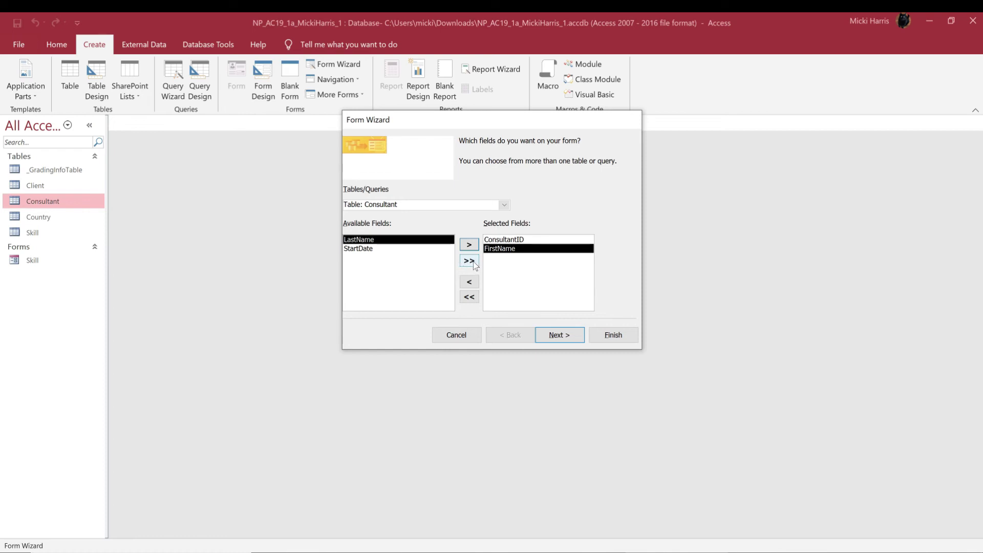
left_click(469, 261)
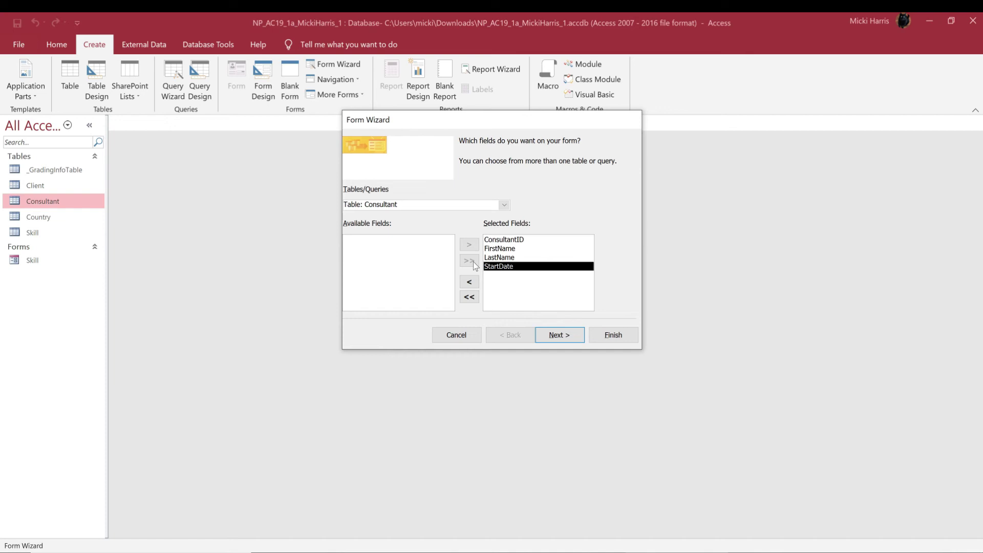
left_click(562, 337)
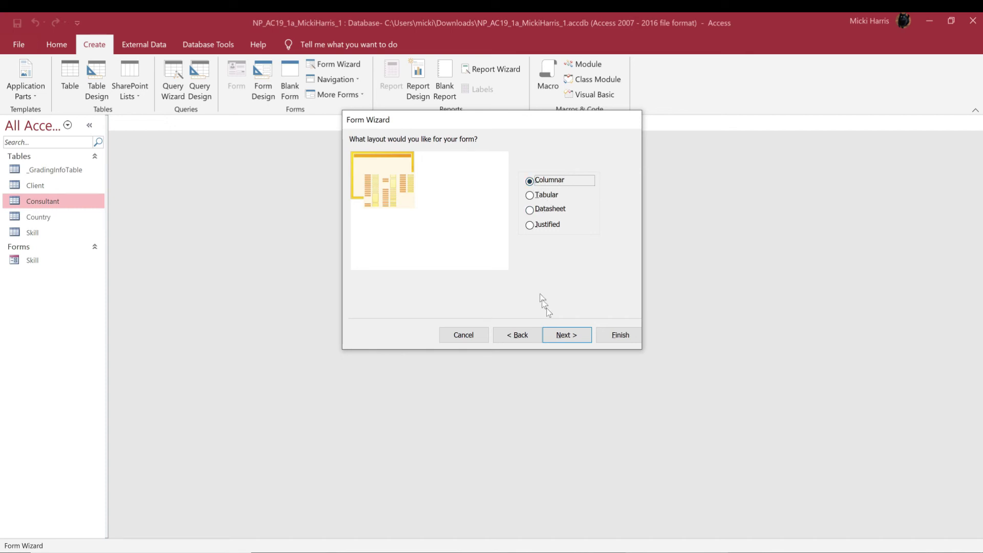
- Keep the Columnar layout, title the form Consultant Data Form, and finish it opened for viewing
left_click(584, 336)
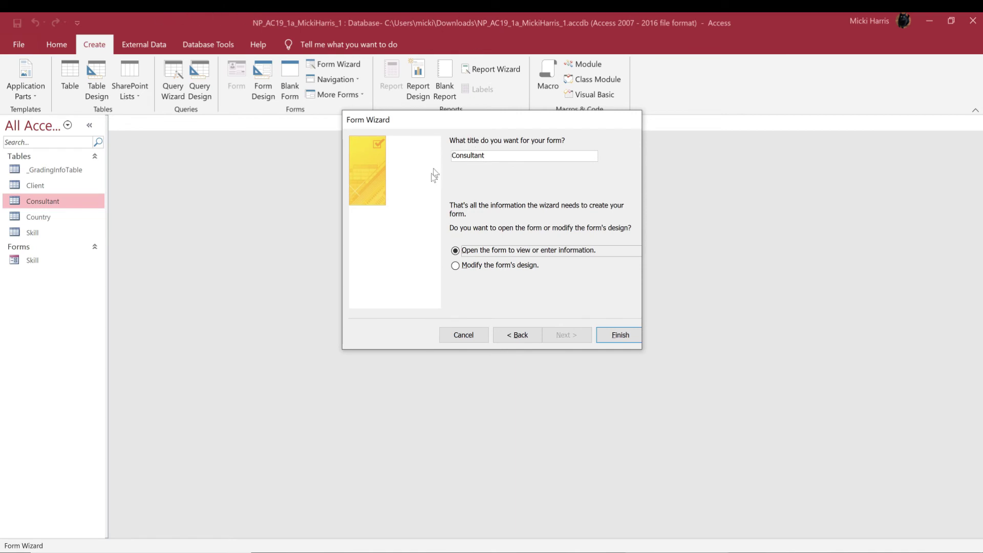
type("Data Form")
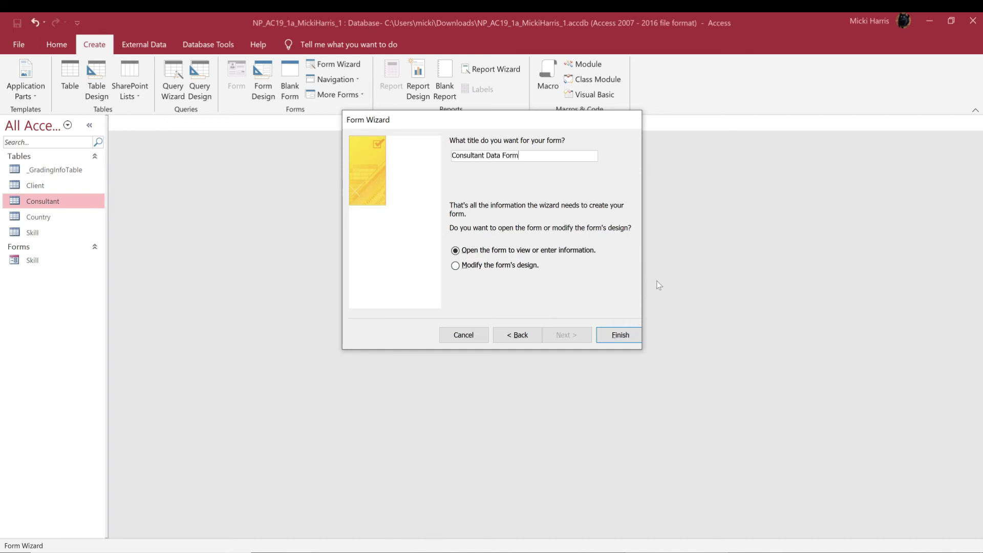
left_click(619, 335)
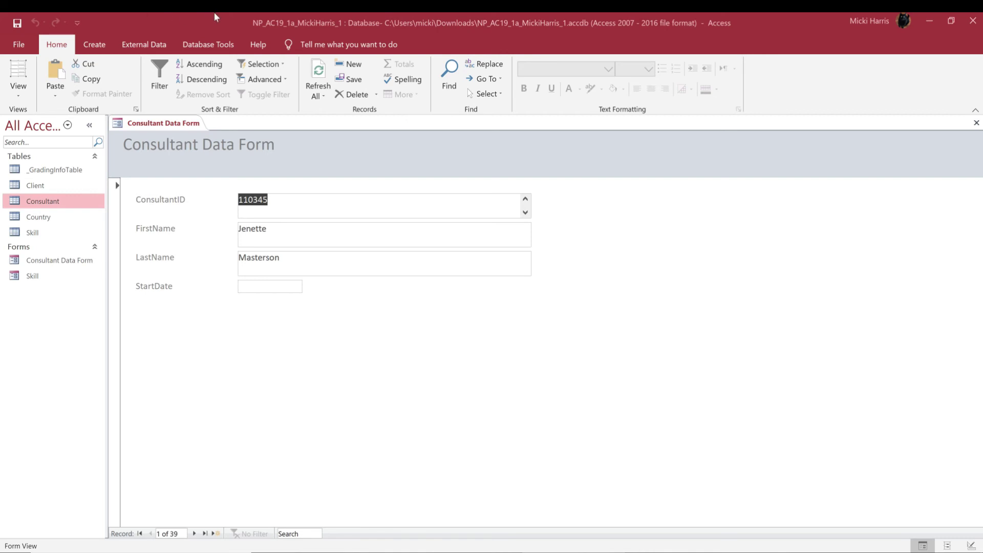
- Compare the Consultant Data Form with Figure 1 in the Word instructions, and close the form back in Access
left_click(482, 57)
scroll(570, 244, "down", 5)
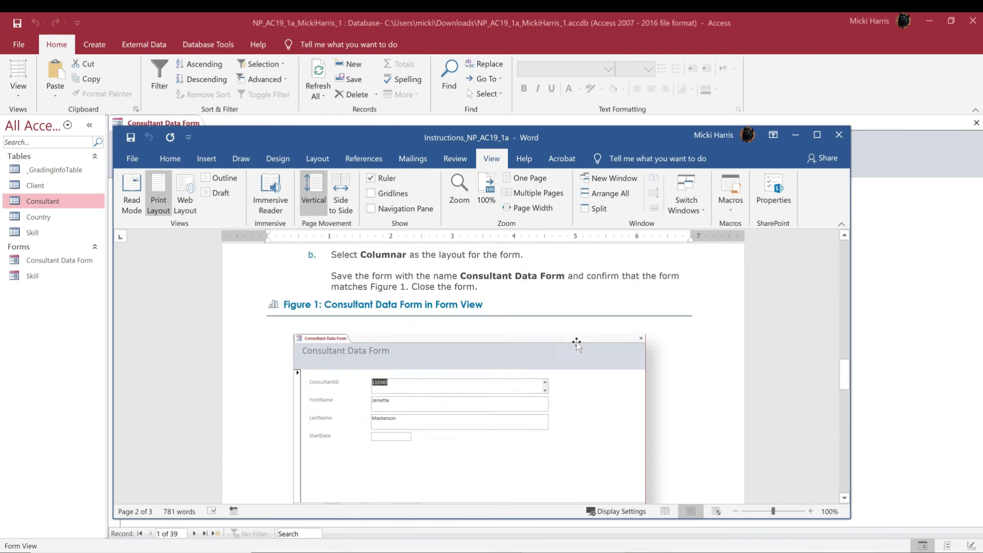
scroll(576, 345, "down", 3)
scroll(576, 345, "up", 2)
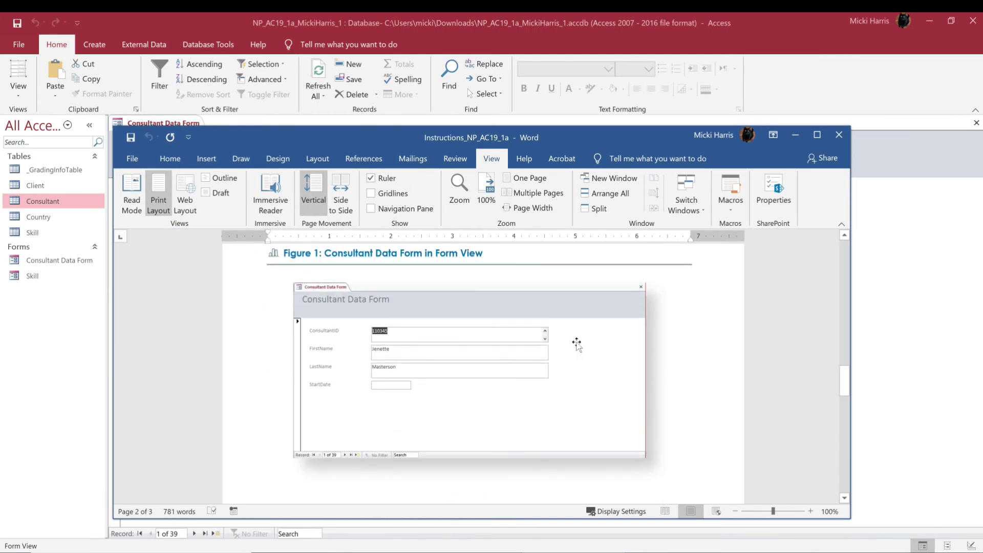
left_click(421, 48)
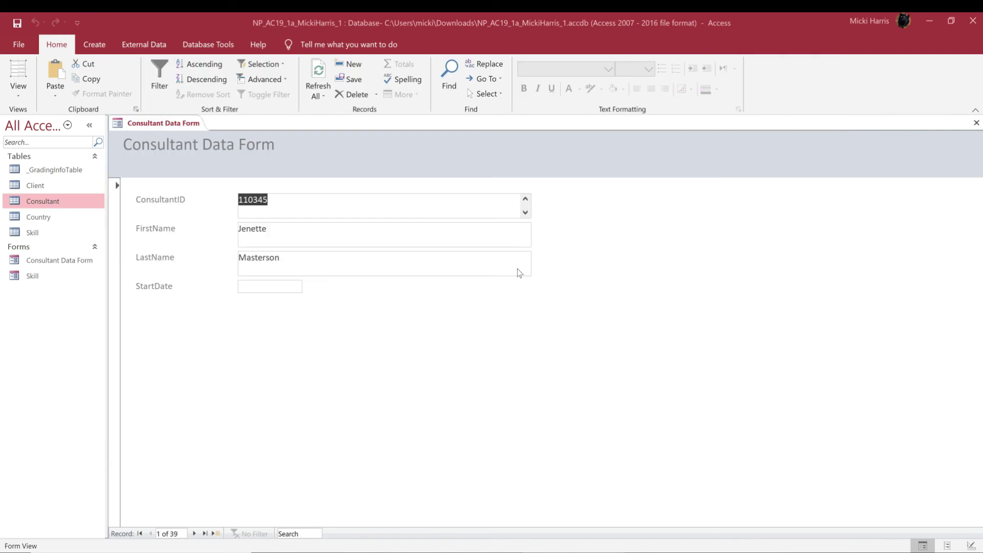
left_click(976, 123)
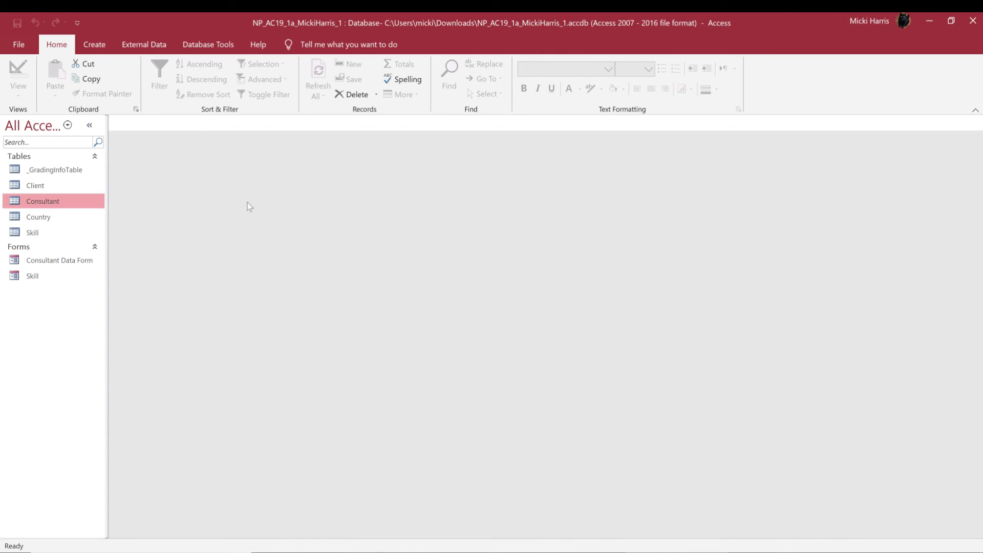
- Create a simple query titled Skill Query with the SkillCode and SkillName fields of the Skill table, and close it
left_click(94, 46)
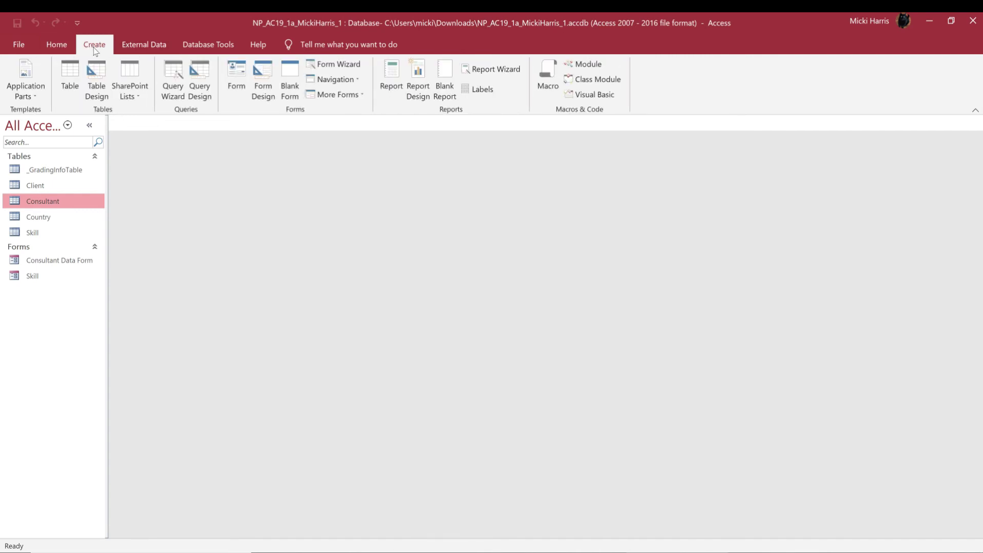
left_click(180, 96)
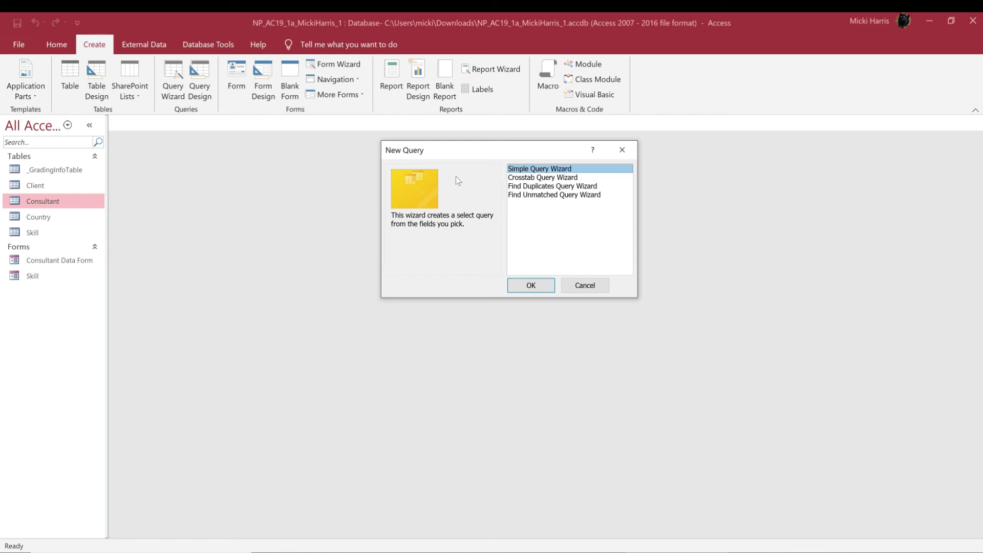
left_click(533, 286)
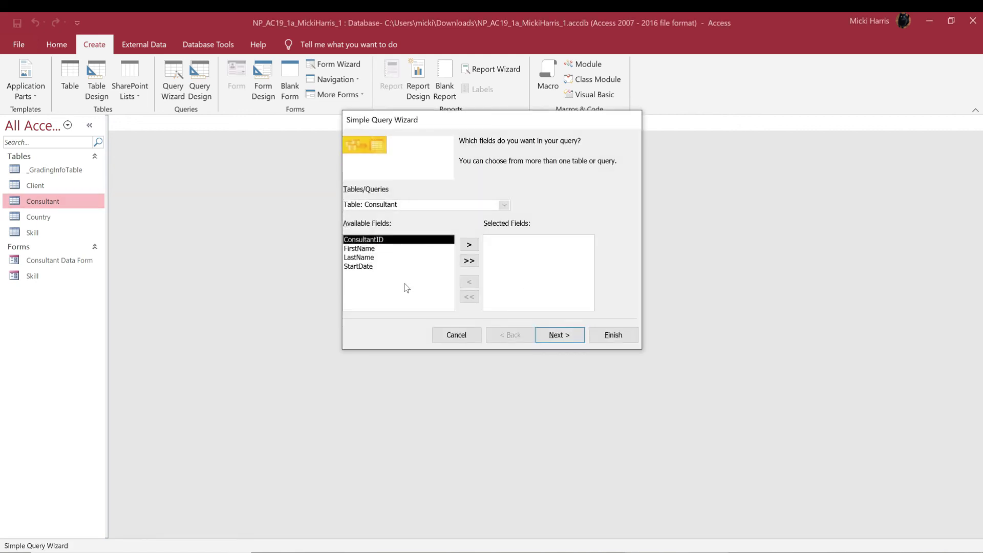
left_click(505, 205)
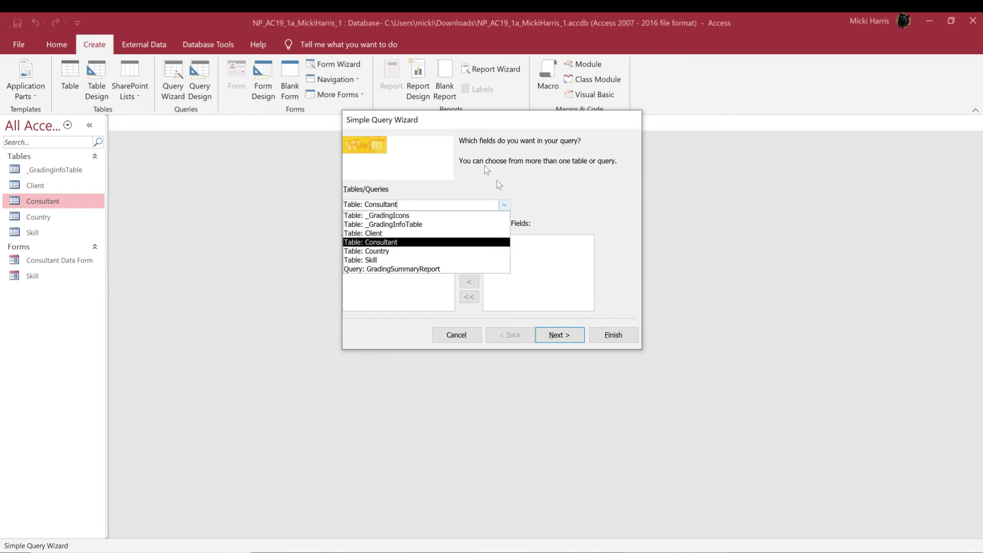
left_click(368, 263)
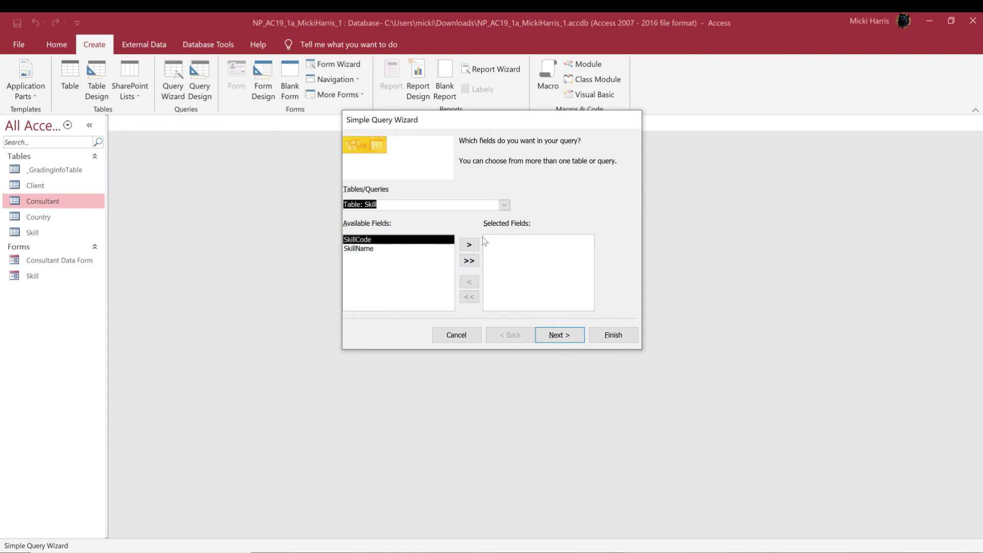
left_click(477, 263)
left_click(549, 337)
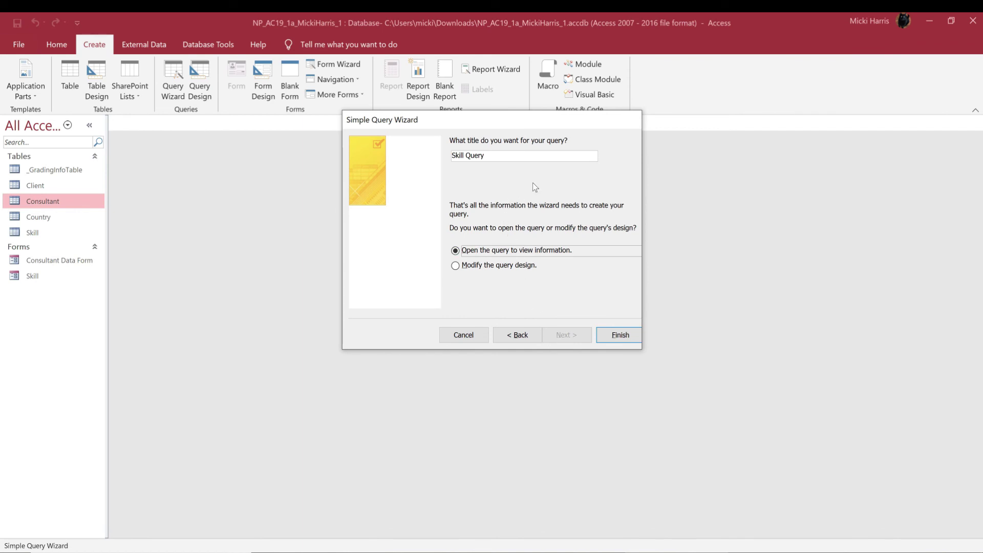
left_click(622, 338)
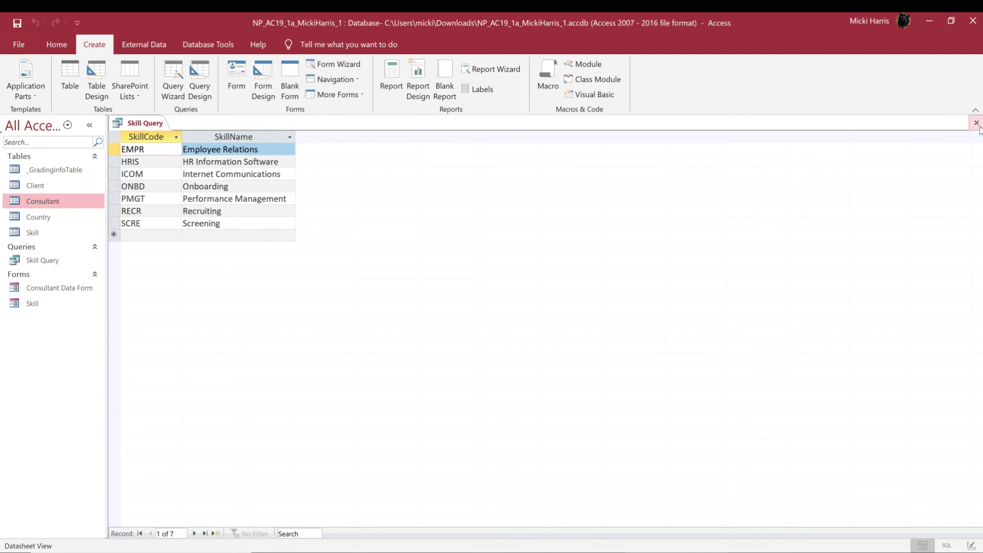
left_click(977, 124)
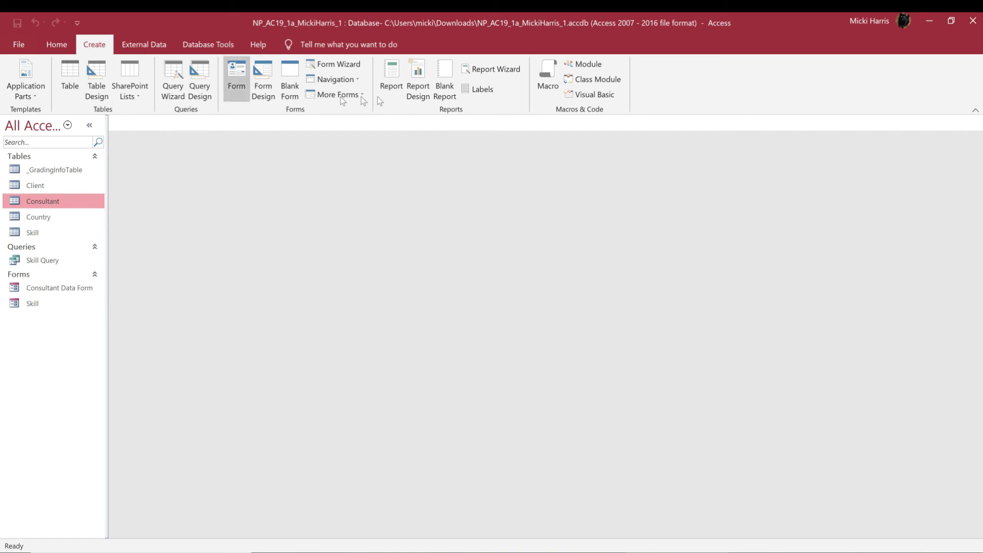
- Start a Report Wizard report based on the Skill table with the SkillCode and SkillName fields and no grouping levels
left_click(489, 69)
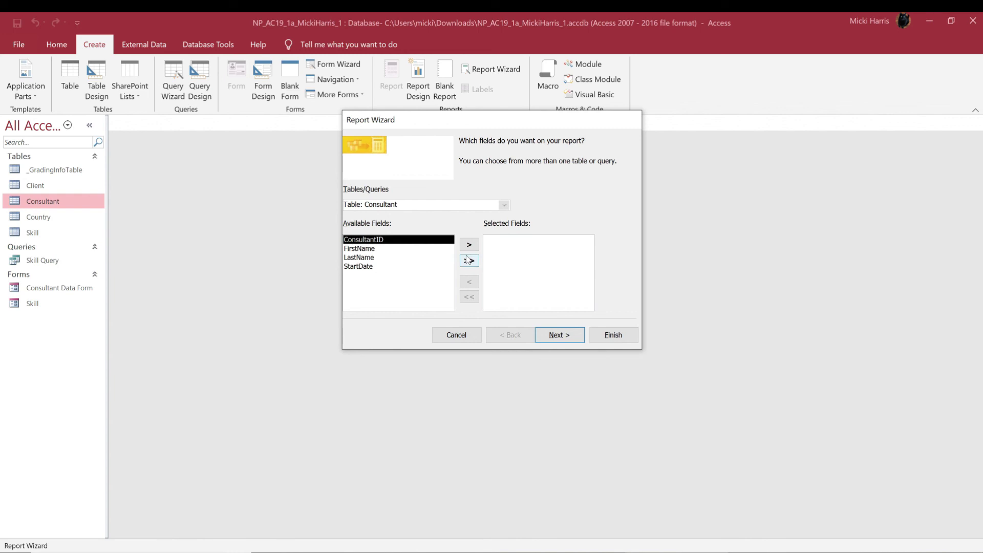
left_click(504, 204)
left_click(373, 259)
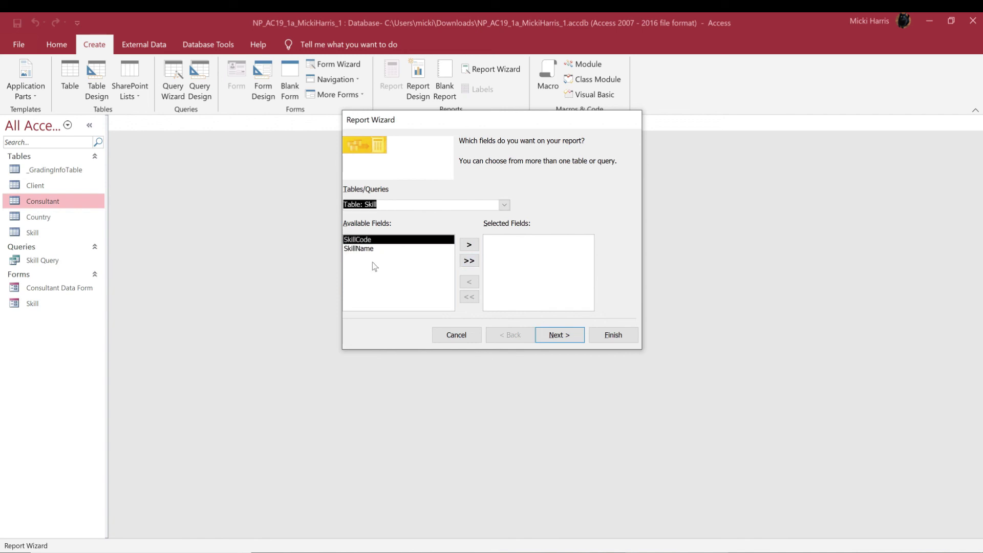
left_click(469, 260)
left_click(569, 335)
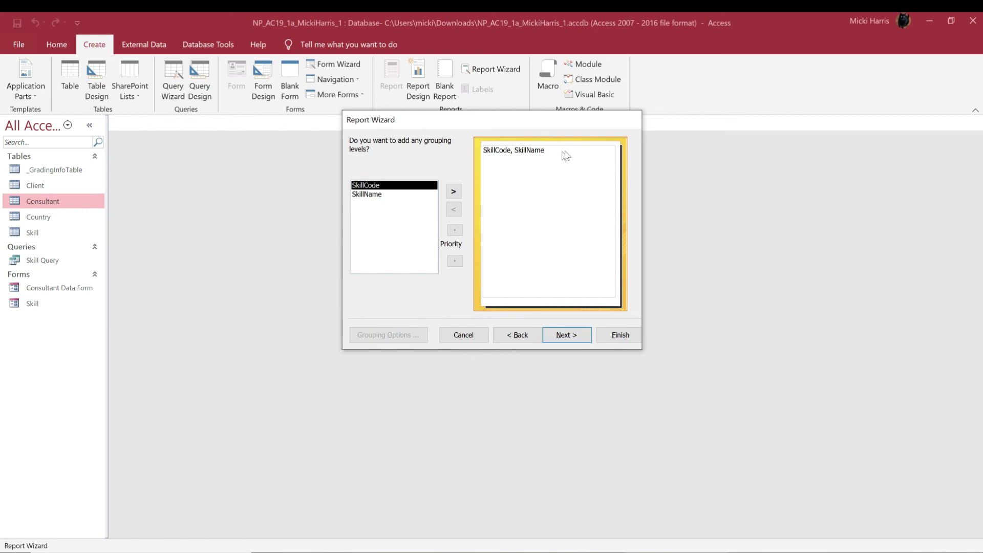
left_click(580, 335)
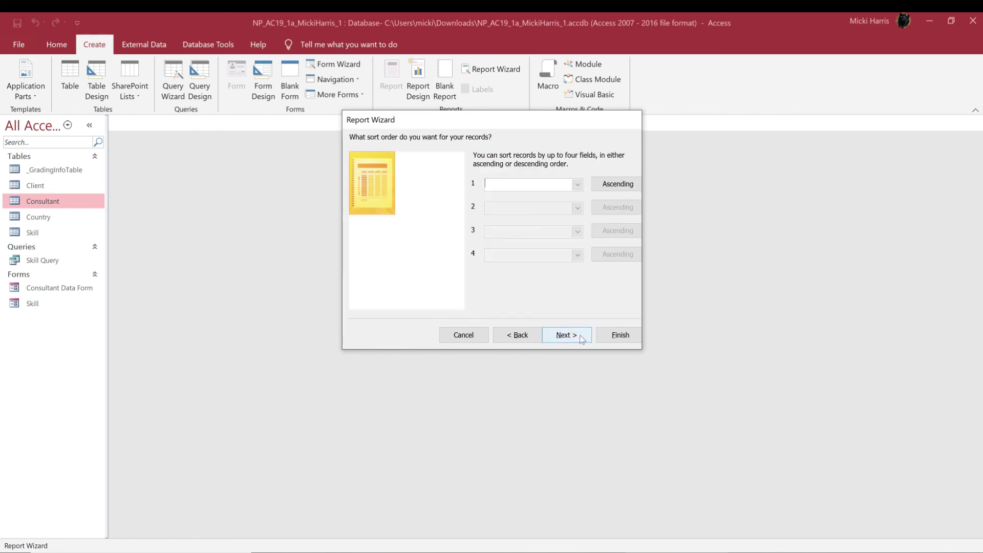
- Sort the report's records by SkillCode in ascending order, keeping the Tabular layout and Portrait orientation
left_click(576, 185)
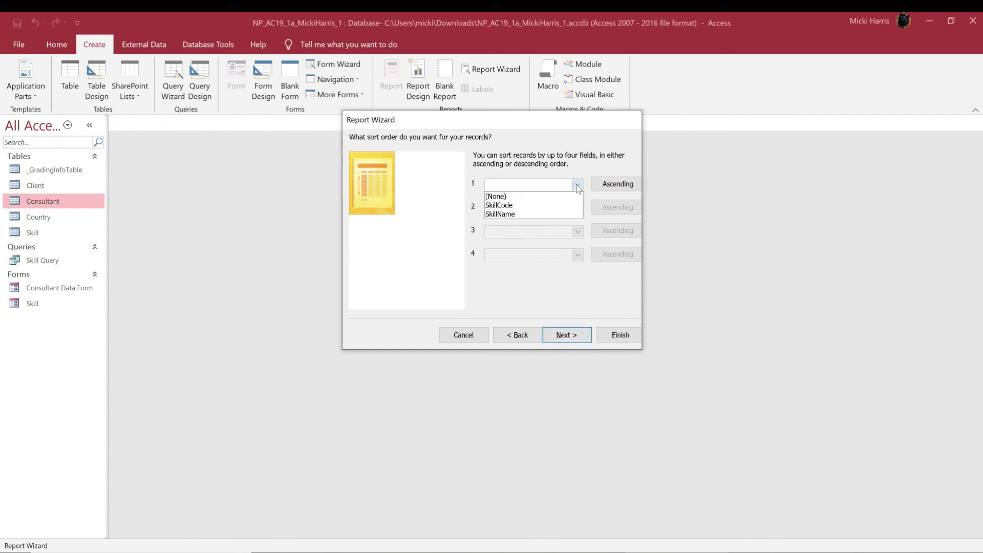
left_click(506, 205)
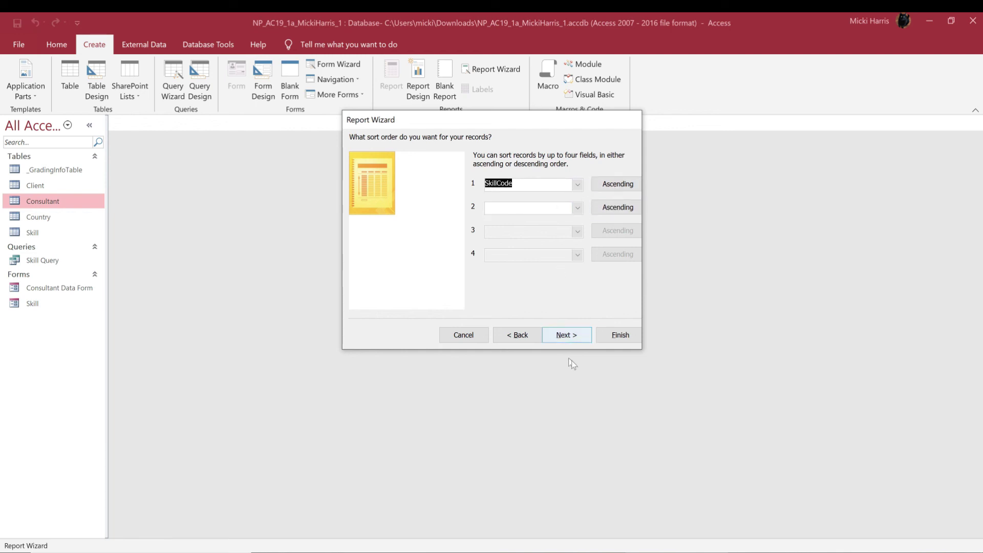
left_click(570, 336)
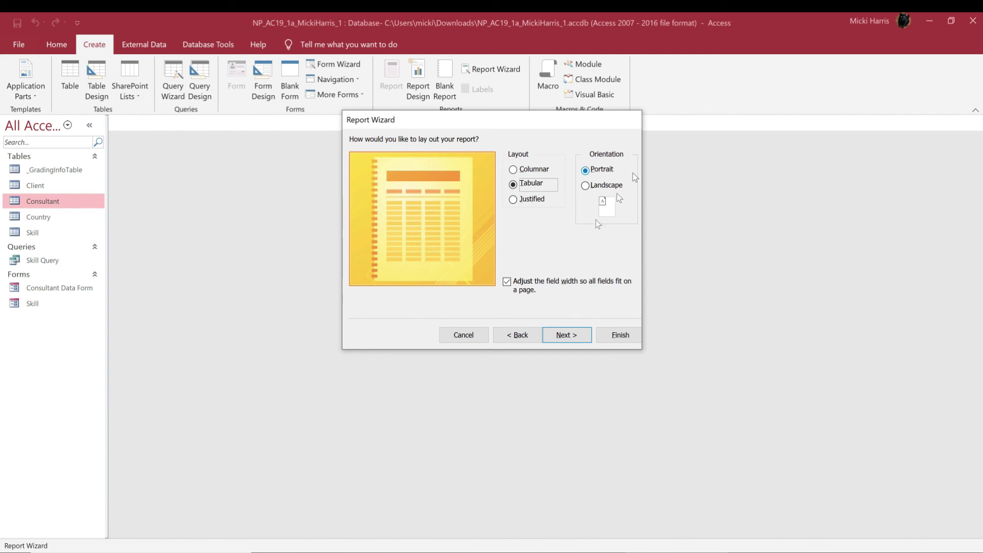
left_click(570, 335)
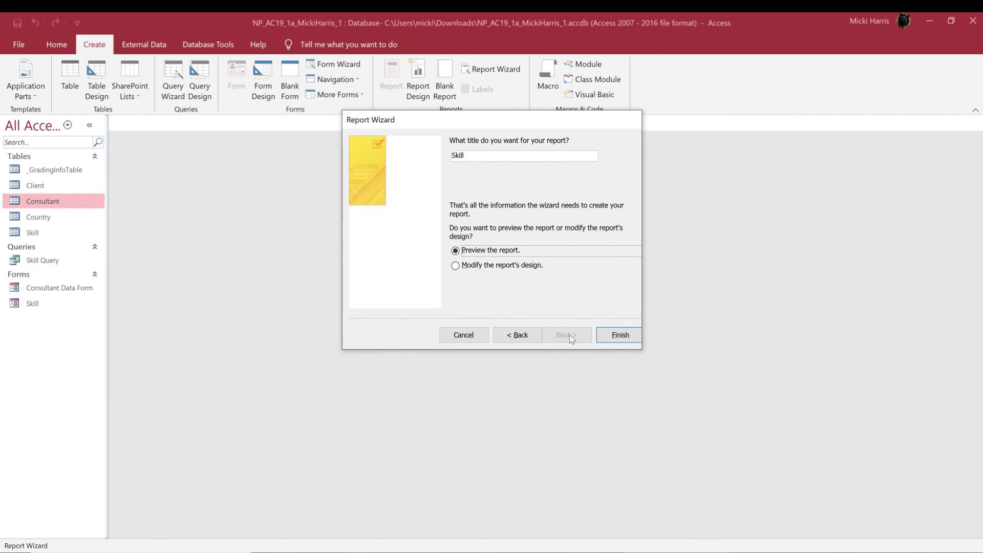
- Title the report Skill Report and finish the wizard with the report previewed
left_click(476, 155)
type("Report")
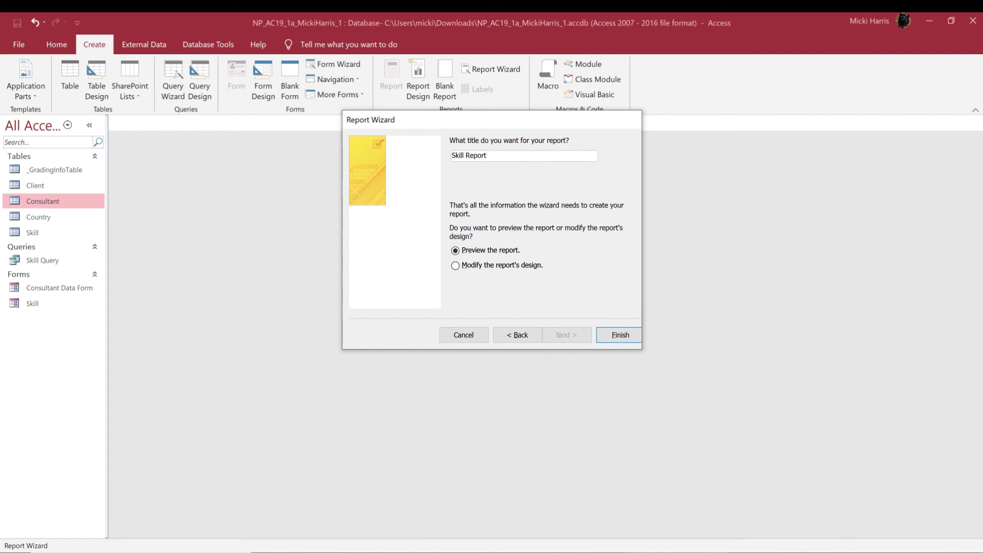
left_click(619, 335)
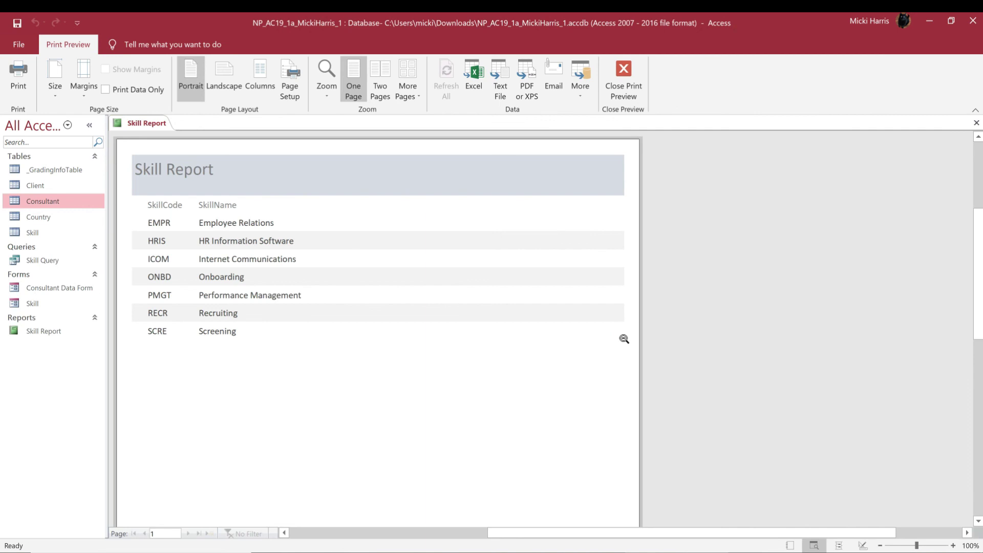
- Compare the Skill Report with its figure in the Word instructions, and close the report back in Access
key("alt+Tab")
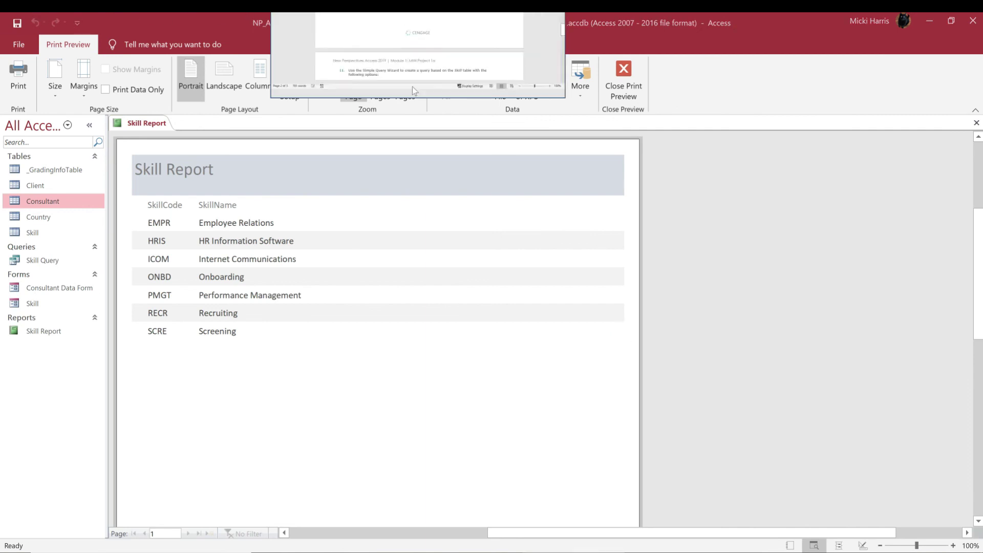
scroll(541, 369, "down", 15)
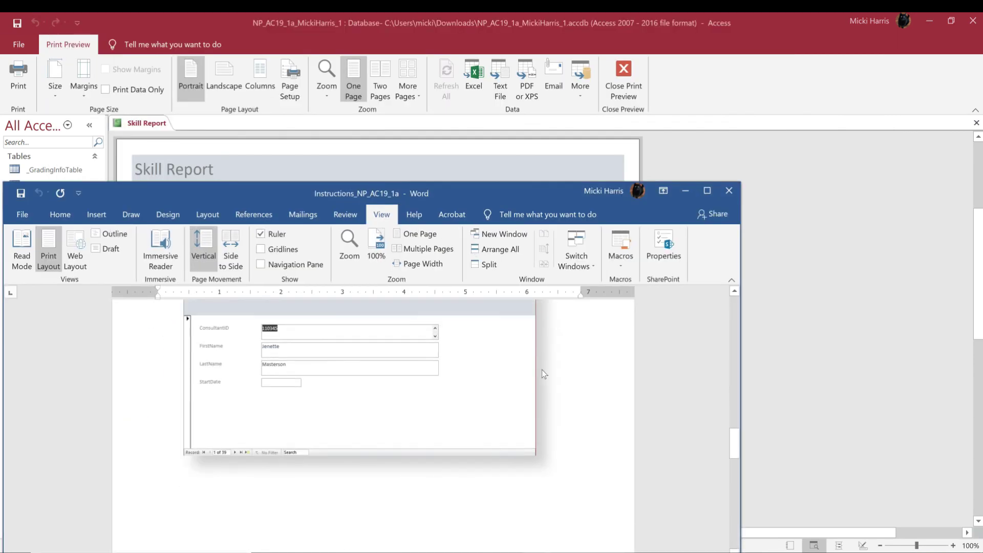
scroll(542, 369, "down", 3)
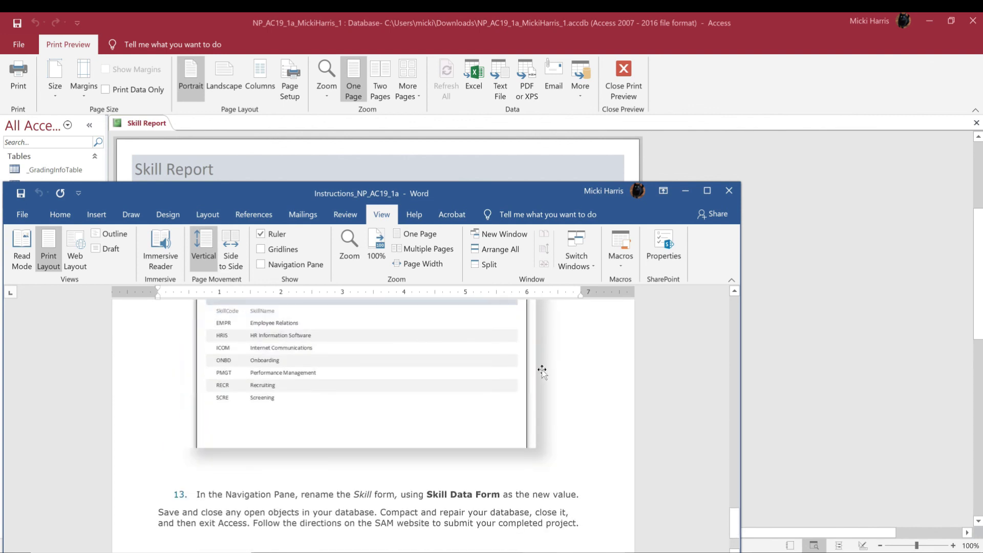
scroll(542, 368, "up", 1)
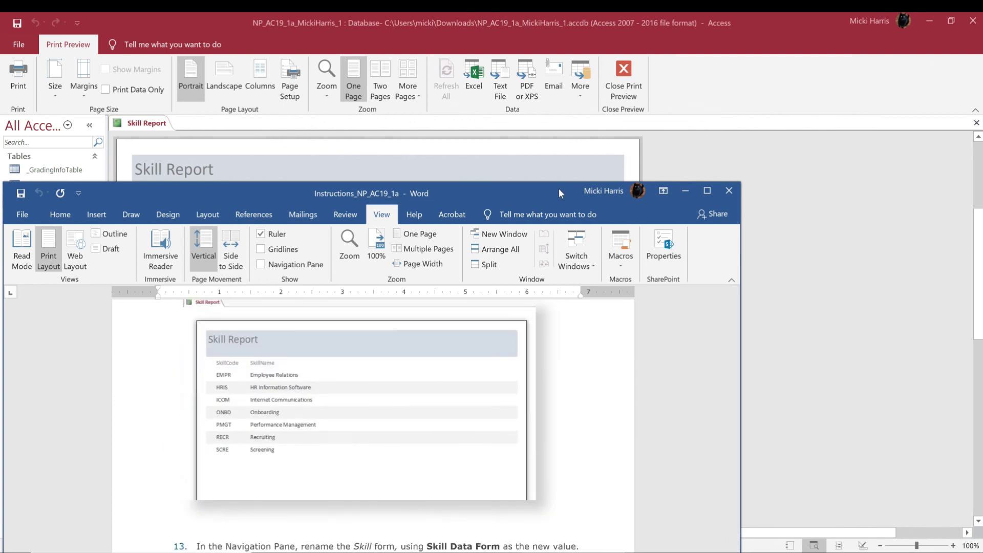
left_click(686, 191)
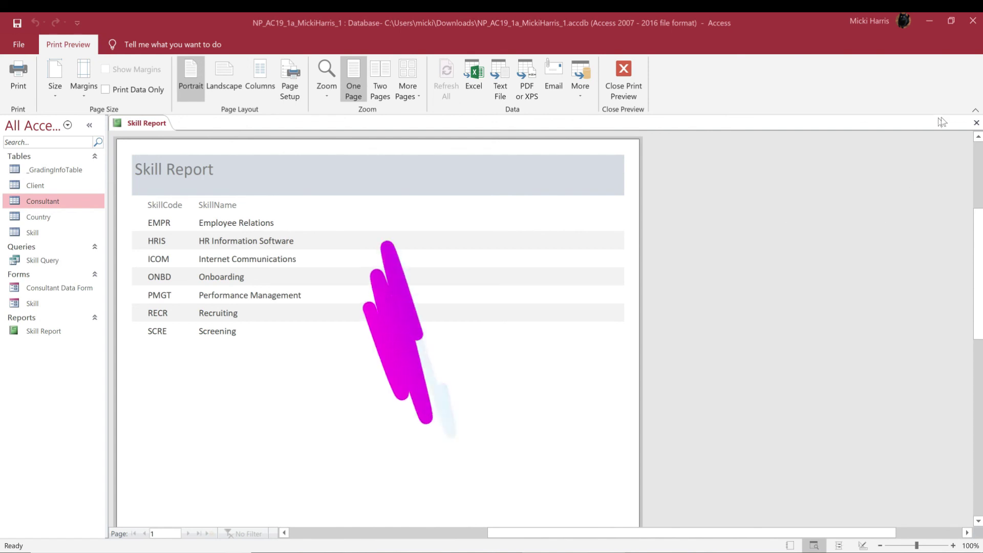
left_click(977, 124)
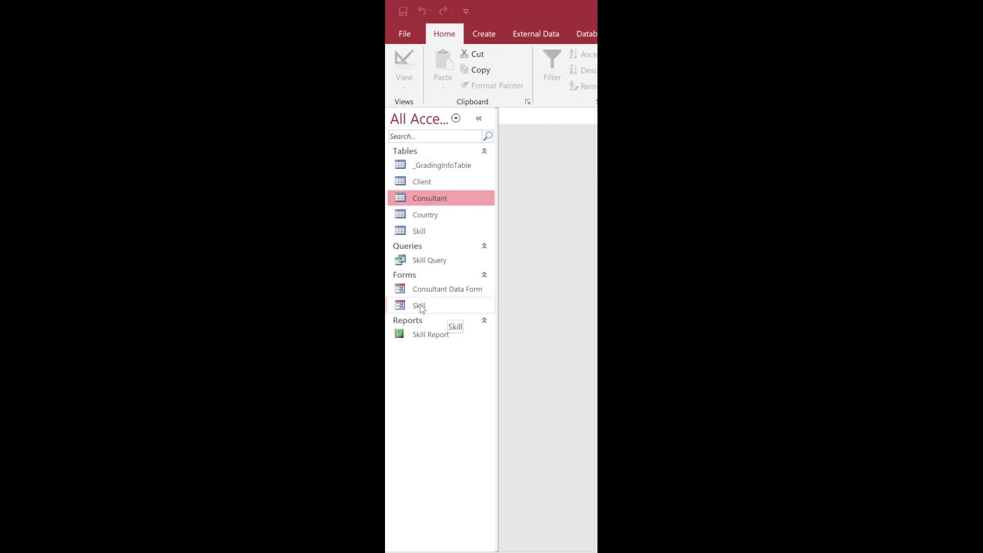
- Rename the Skill form as Skill Data Form
right_click(34, 305)
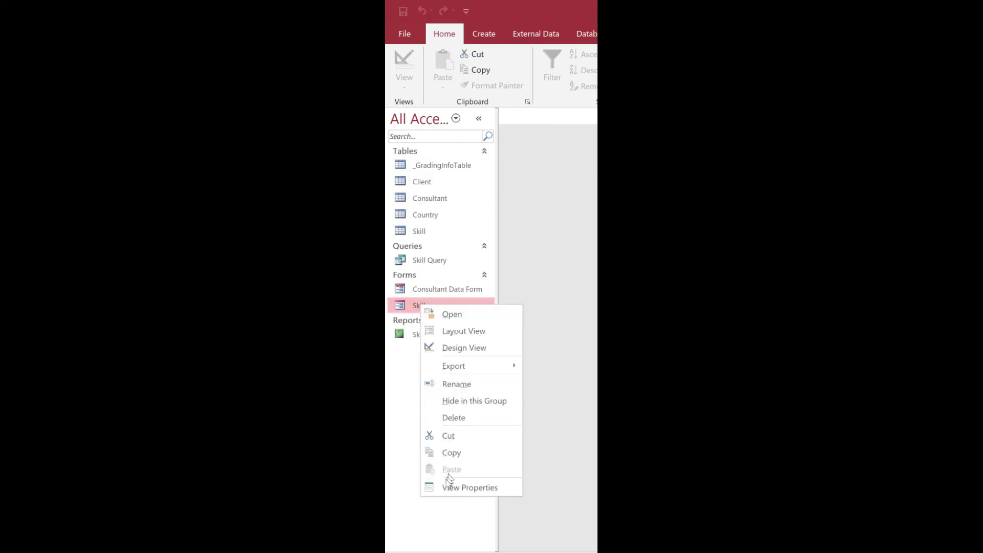
left_click(457, 384)
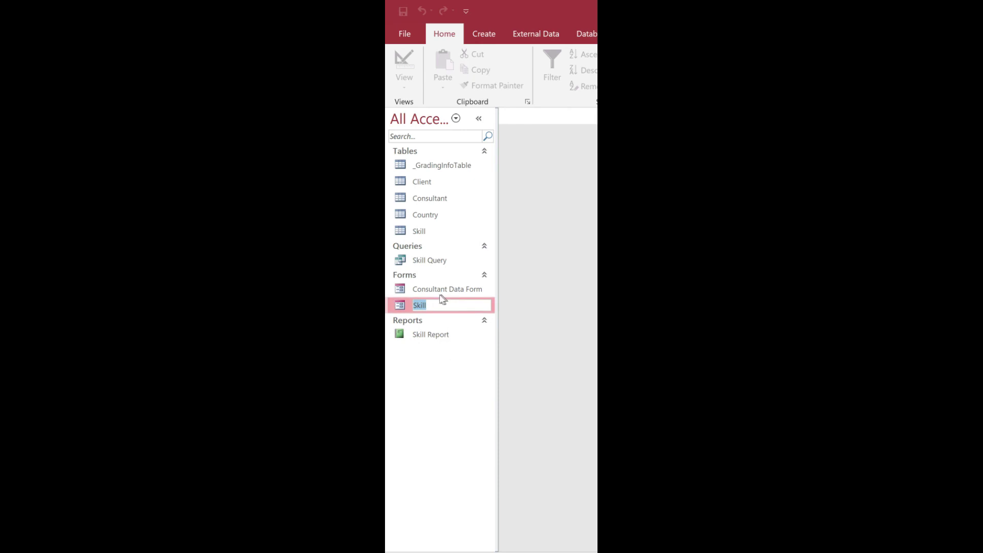
type("Data Form")
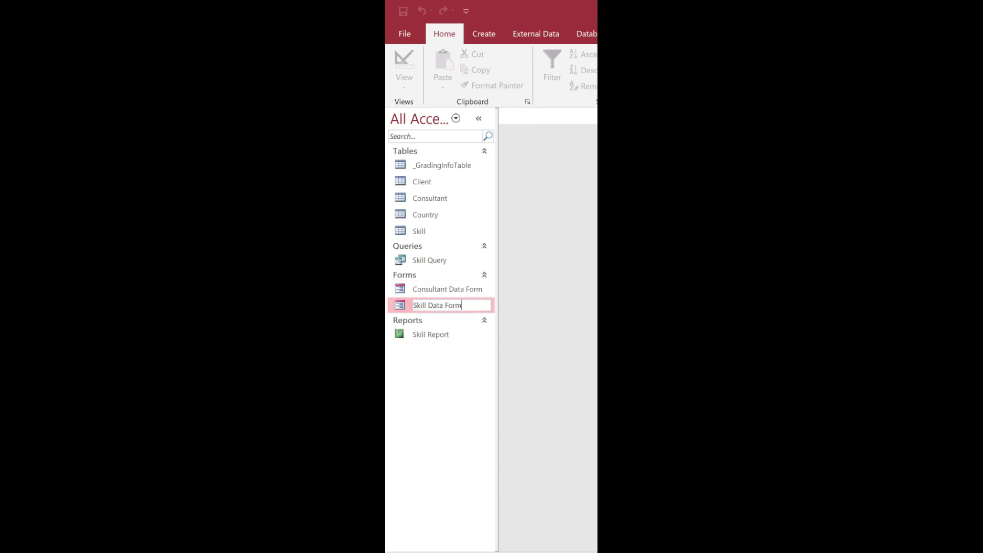
key("Return")
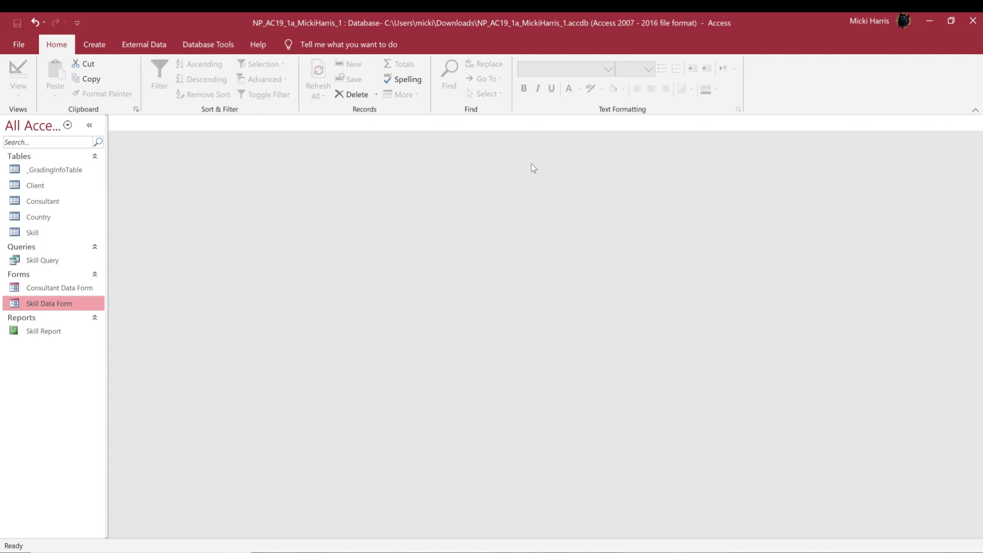
- Compact and repair the database
key("alt+y")
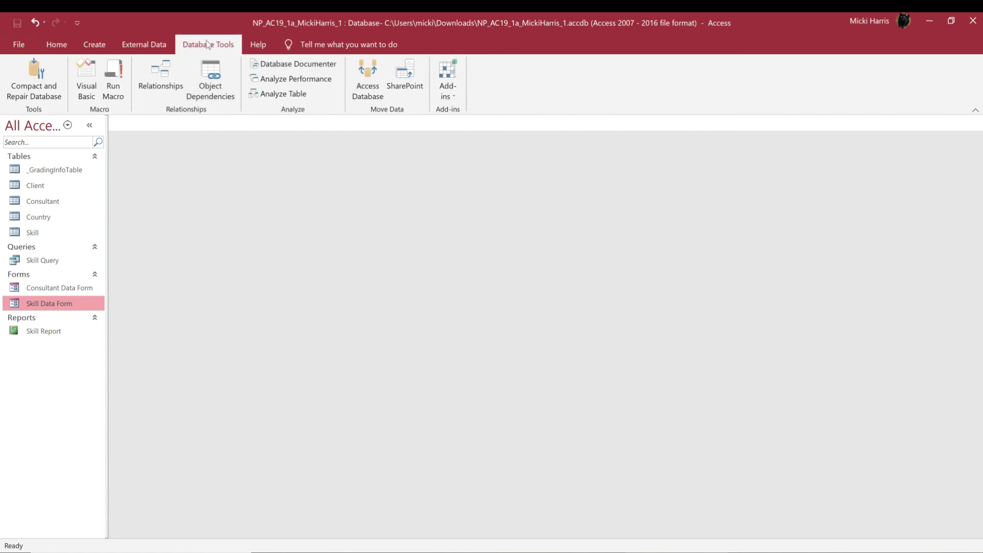
left_click(34, 82)
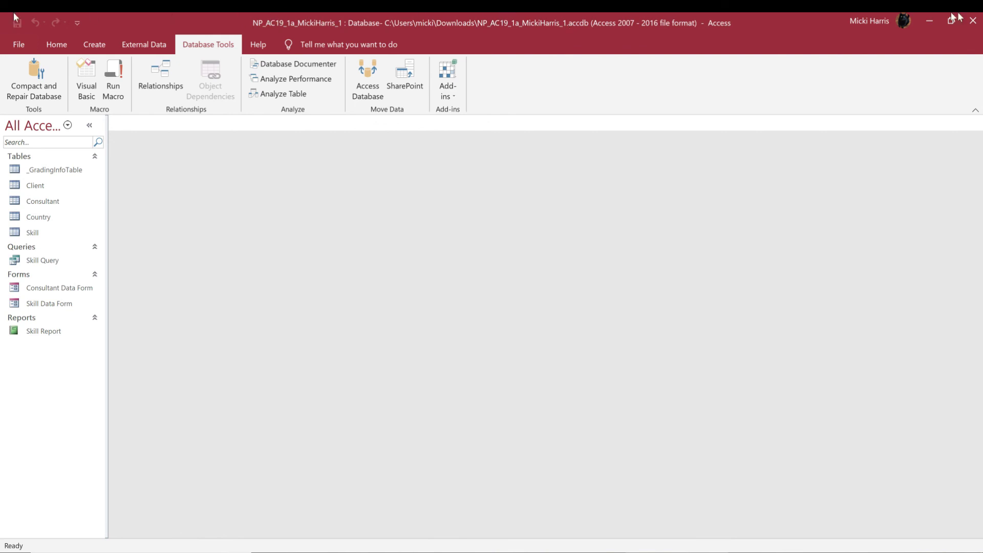
left_click_drag(479, 12, 535, 200)
left_click_drag(898, 405, 898, 310)
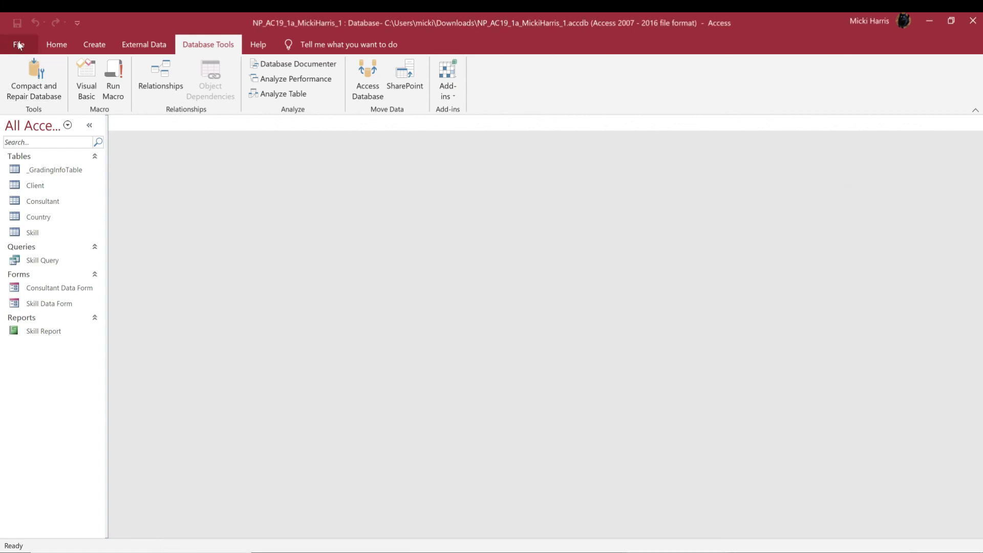
- Save a copy of the database to the Desktop in the default Access Database format, changing the file name's ending to _2
left_click(18, 44)
left_click(41, 221)
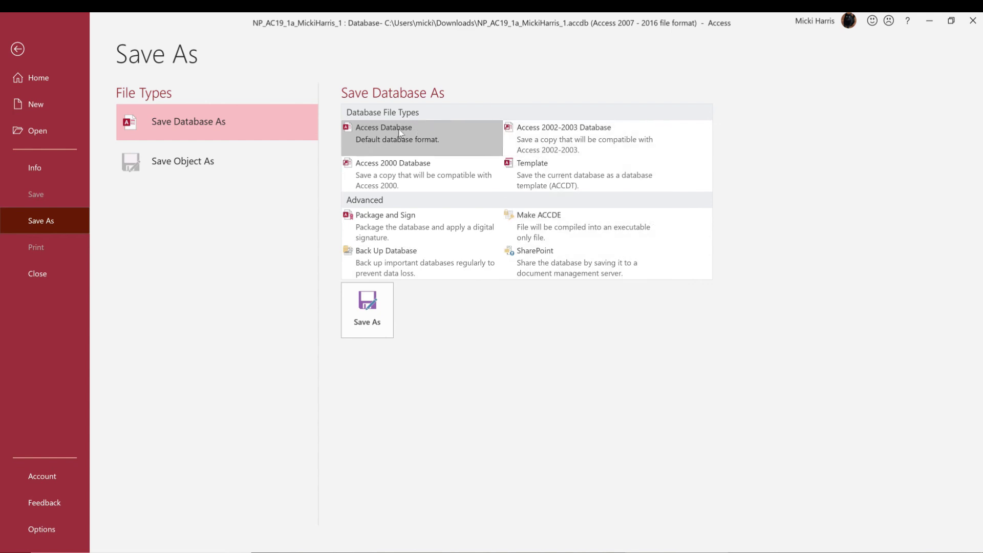
left_click(383, 308)
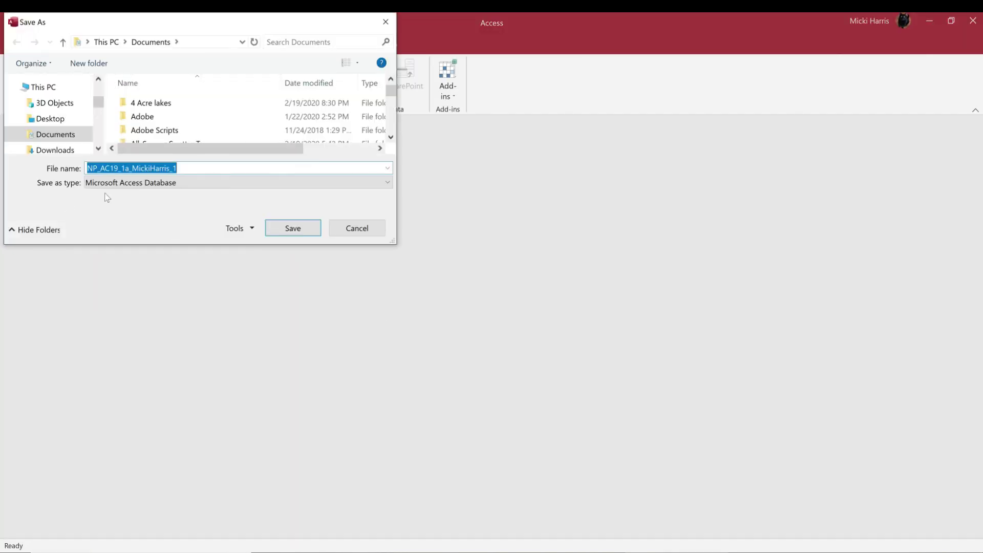
left_click(184, 168)
key("BackSpace")
type("2")
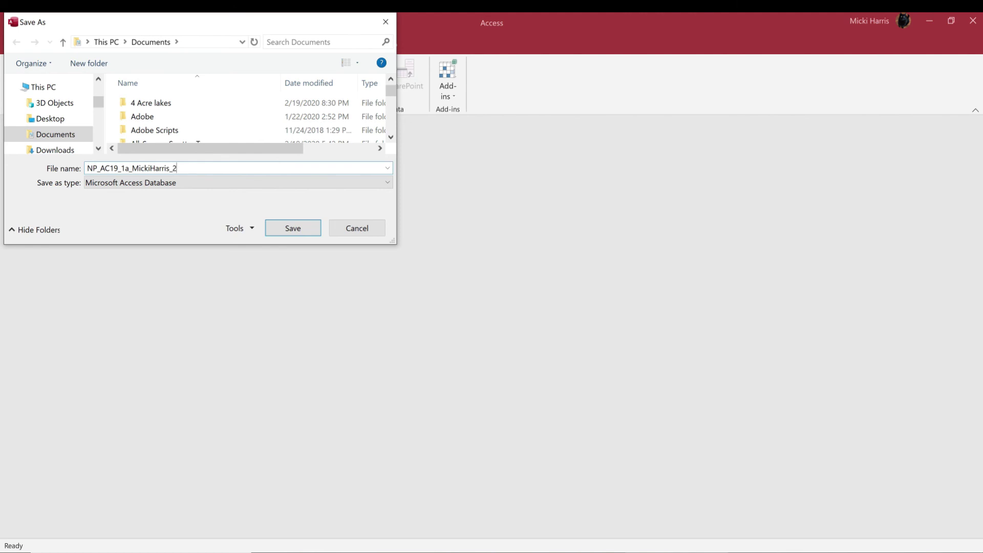
left_click(50, 118)
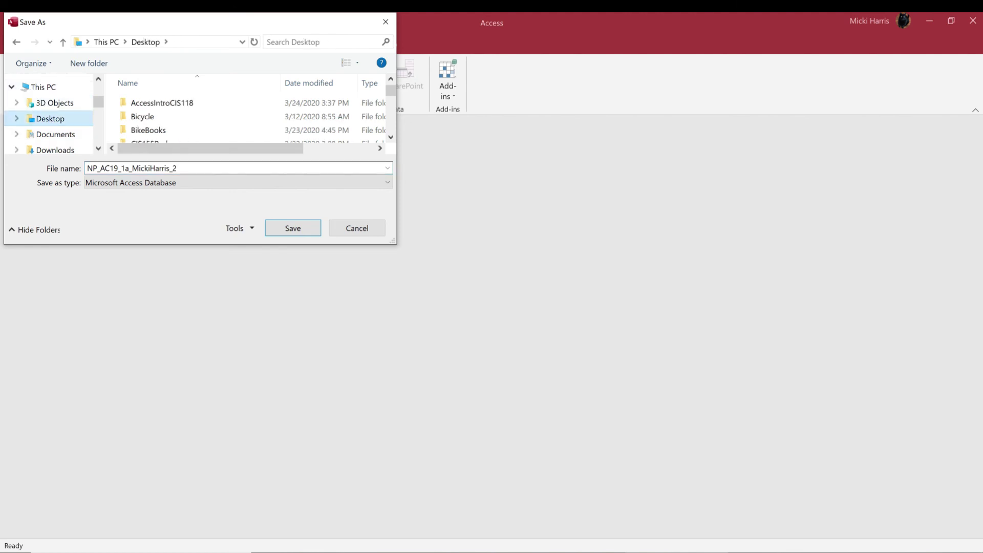
left_click(309, 228)
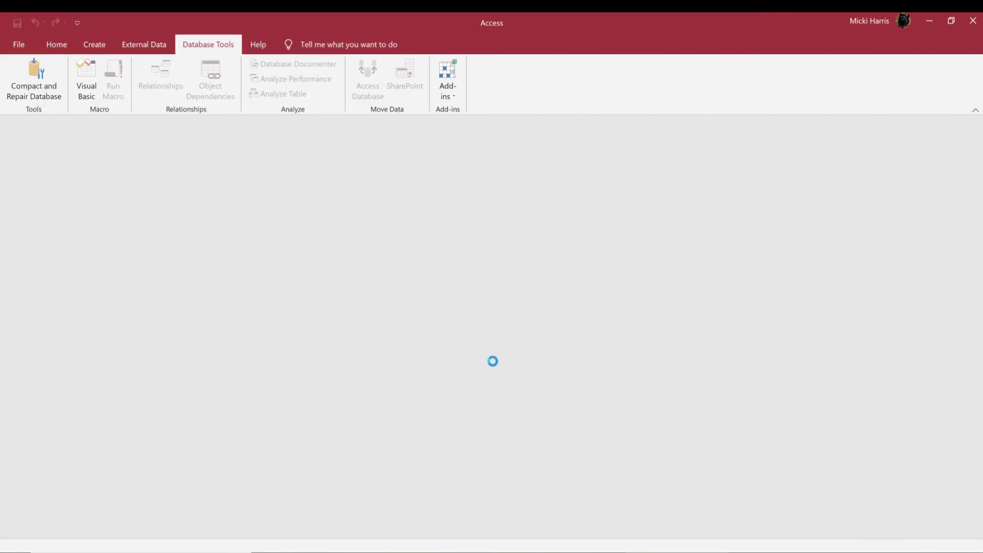